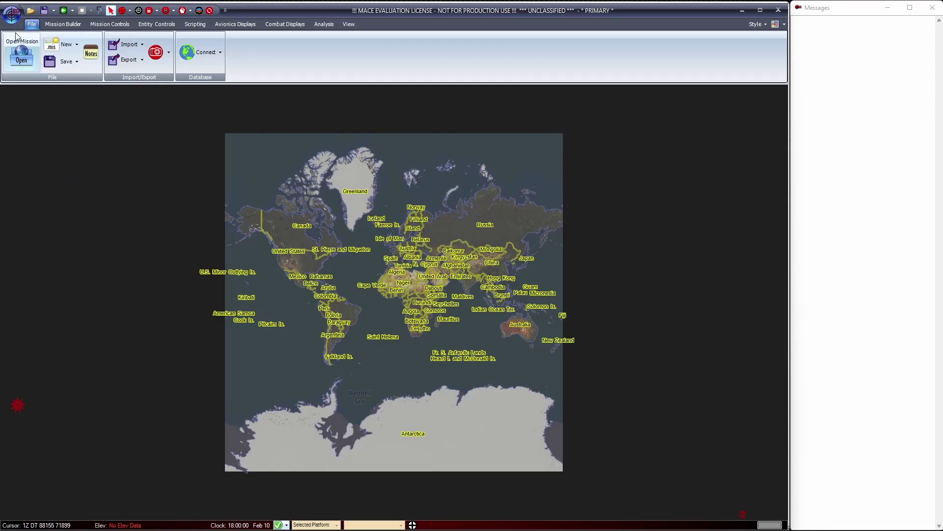
Open the MACE Users Manual 2022R1 from the application menu's Help section.
left_click(12, 20)
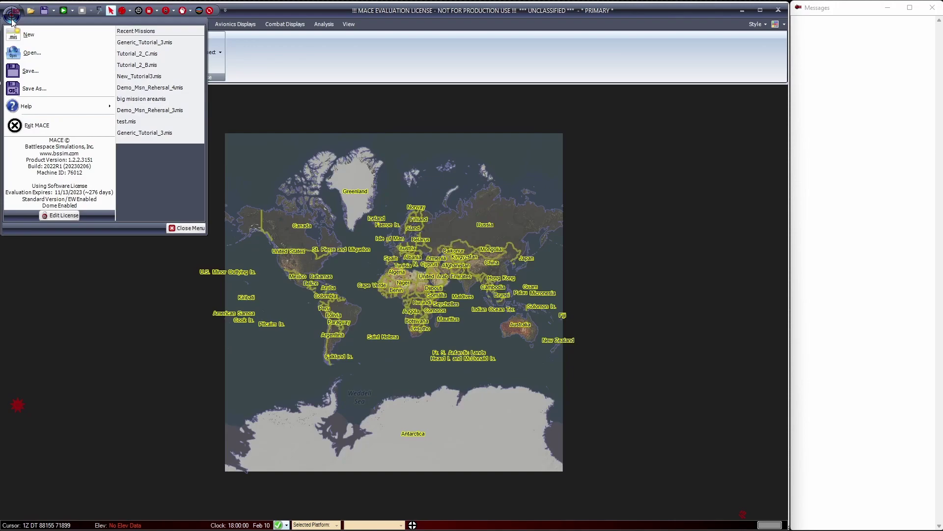
mouse_move(31, 110)
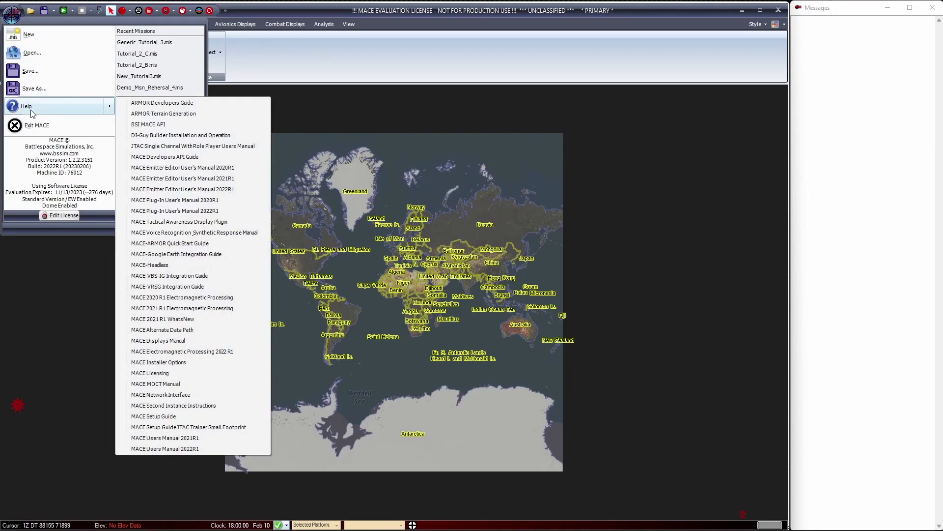
left_click(193, 449)
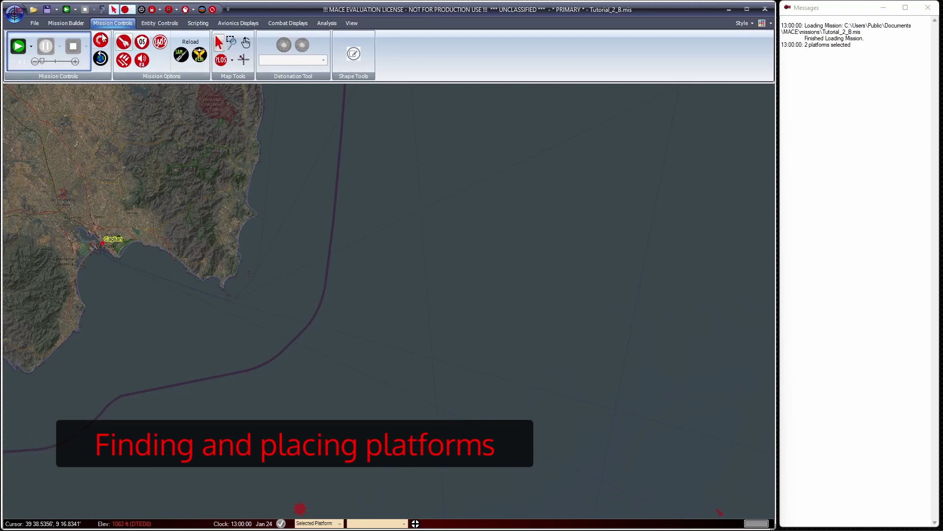
In Mission Builder, pin the platform selector open and filter the library by 'bomber'.
left_click(66, 23)
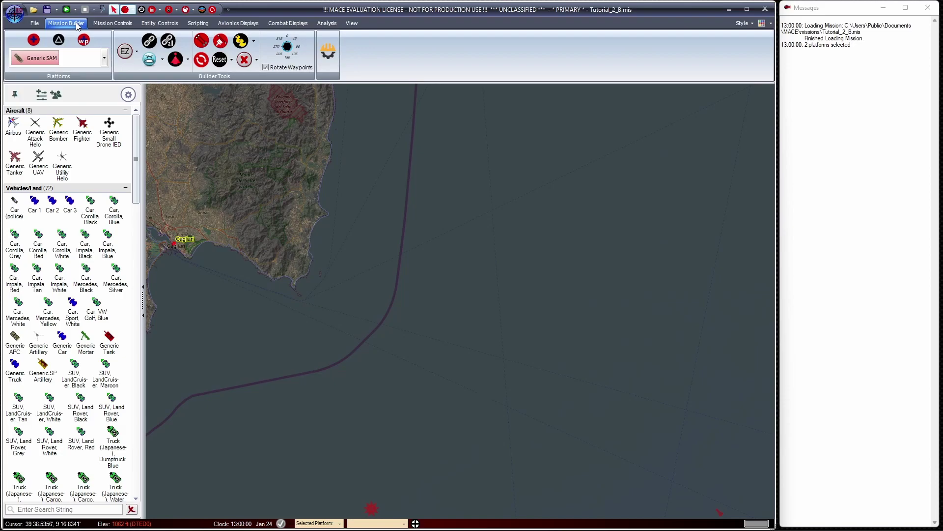
left_click(14, 98)
left_click(60, 509)
type("bomber")
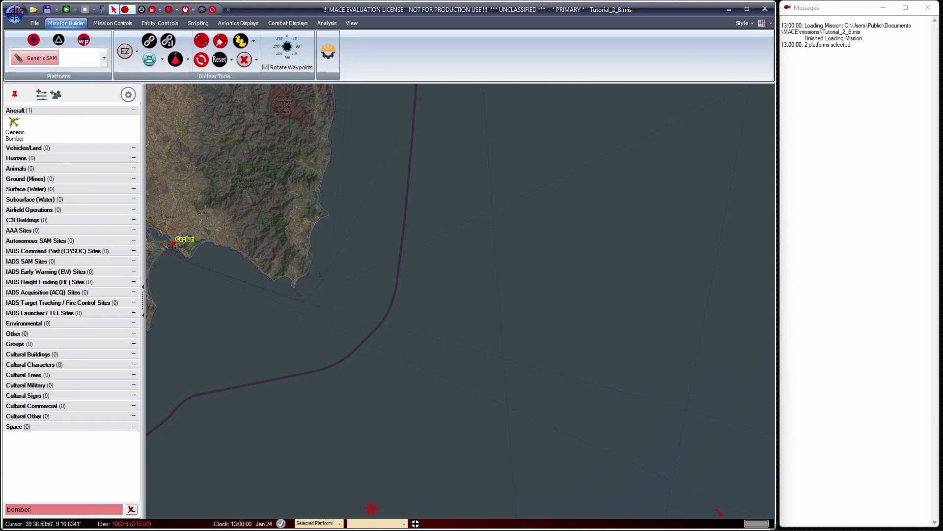
Select Generic Bomber and place one over the sea south-east of the coast.
left_click(14, 128)
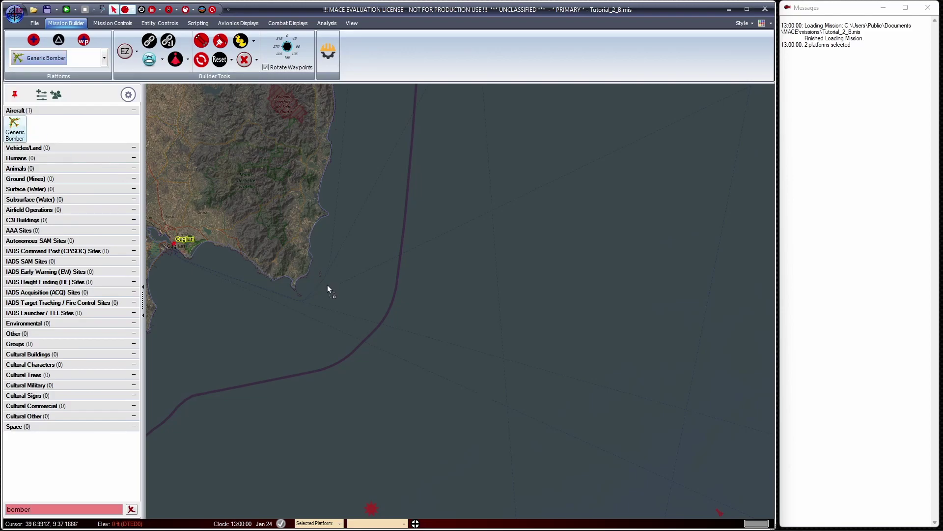
left_click(347, 319)
left_click(347, 318)
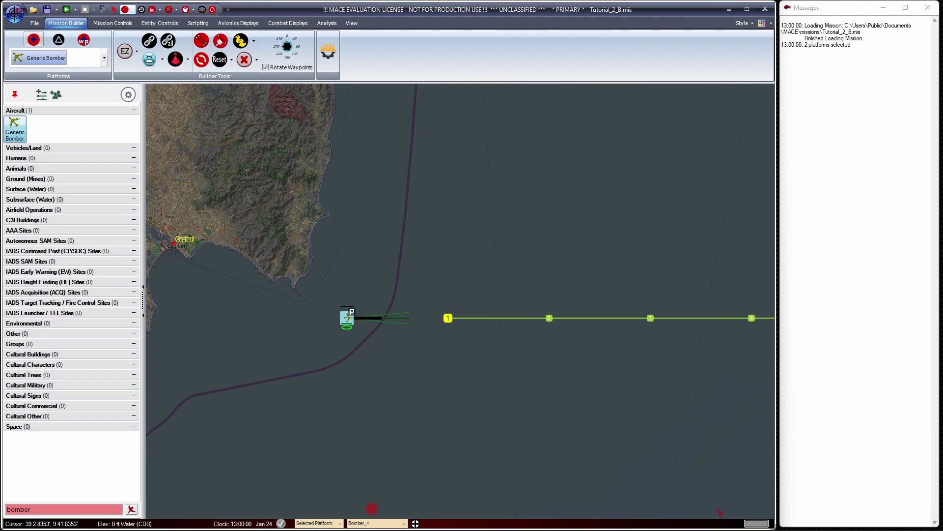
key("Escape")
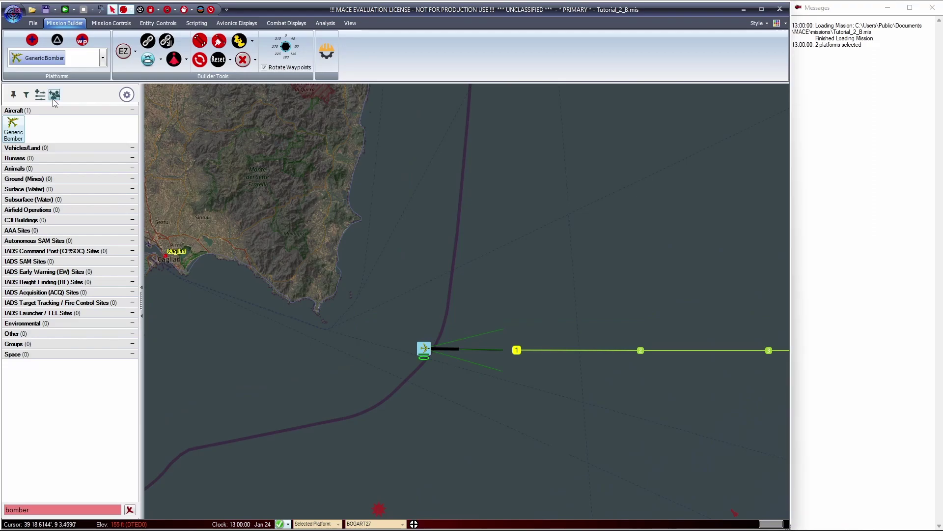
left_click(55, 98)
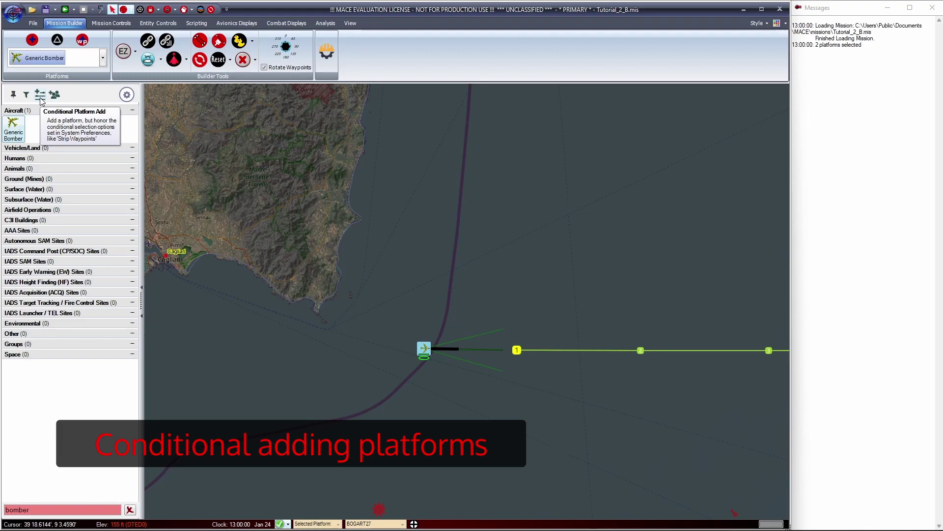
Enable Conditional Platform Add, Ctrl-drag a second Generic Bomber near the coast, and open System Settings.
left_click(40, 95)
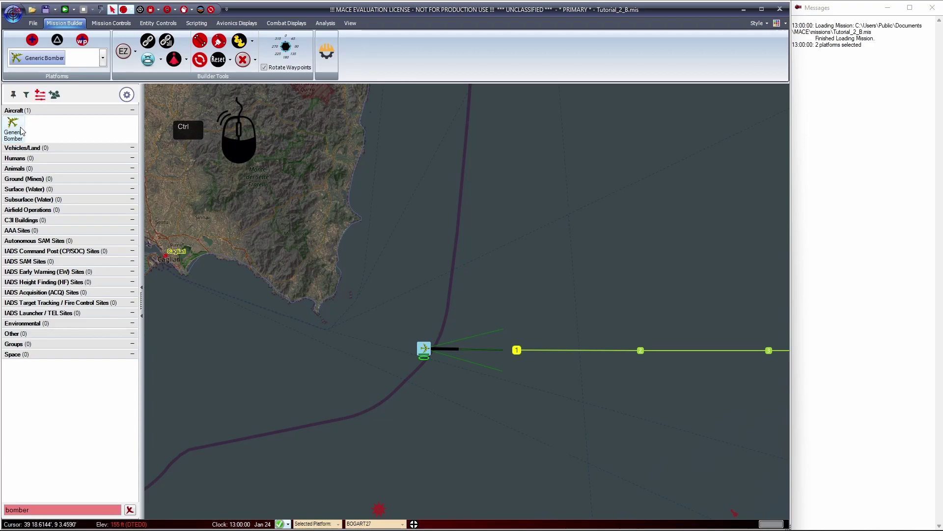
mouse_move(18, 131)
left_click_drag(18, 132, 367, 247)
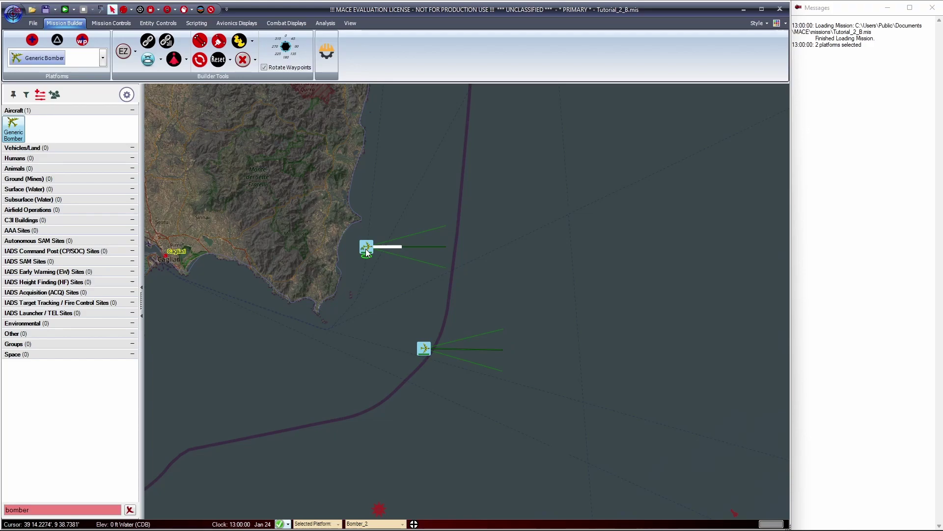
left_click(352, 23)
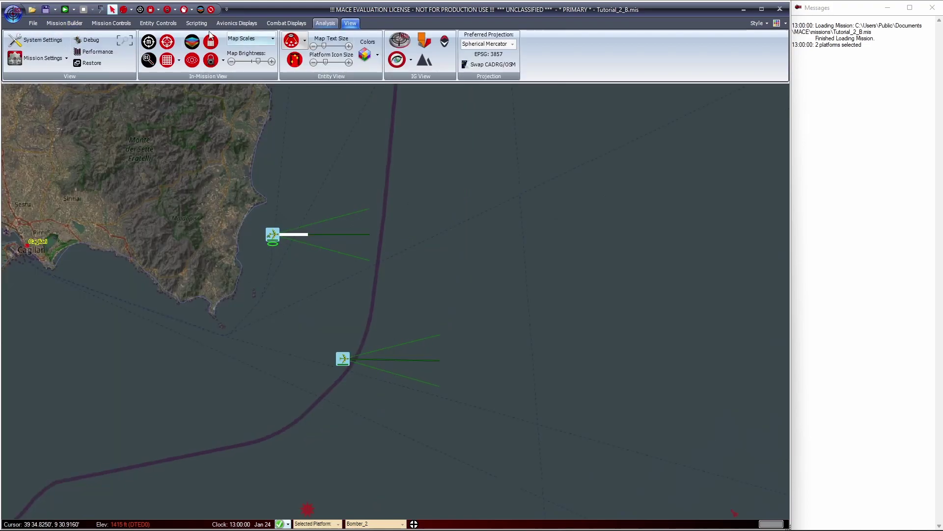
left_click(42, 42)
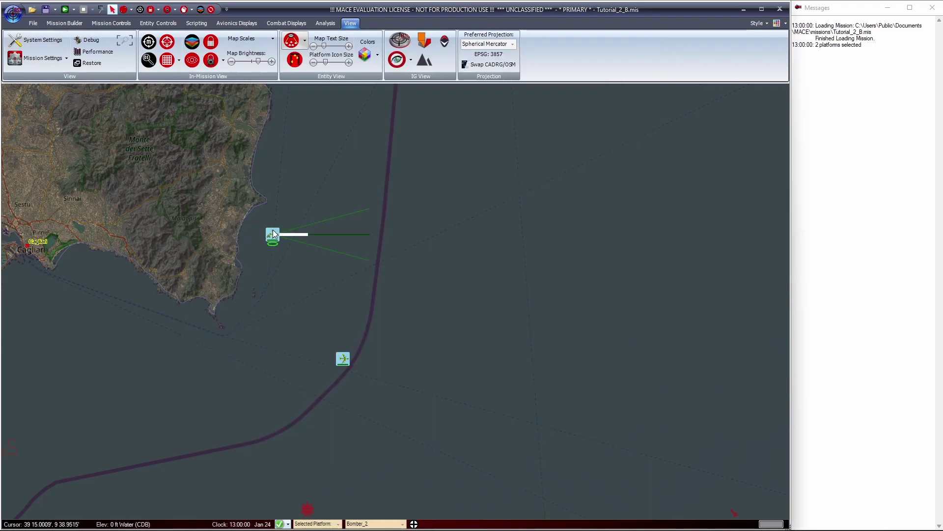
Delete the upper coastal bomber with Delete Selected Entity(ies) and confirm with Yes.
right_click(272, 231)
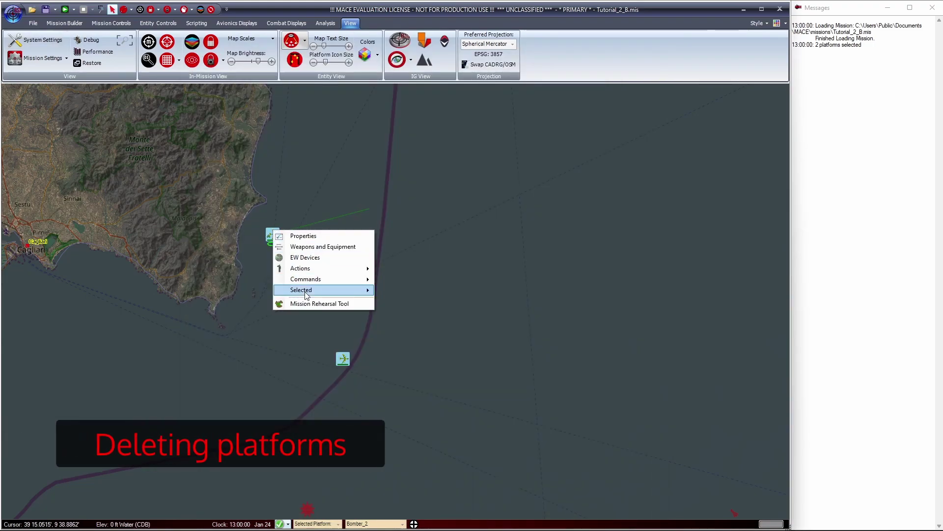
mouse_move(305, 293)
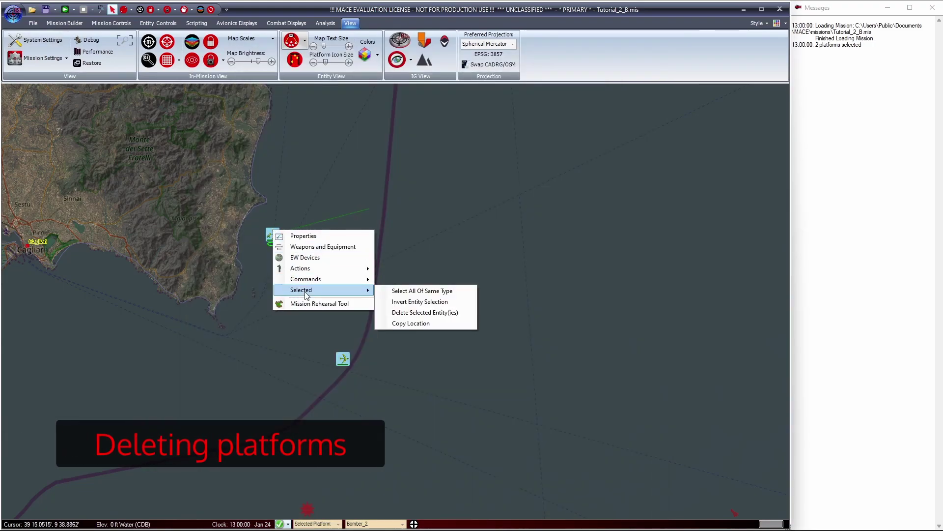
left_click(417, 312)
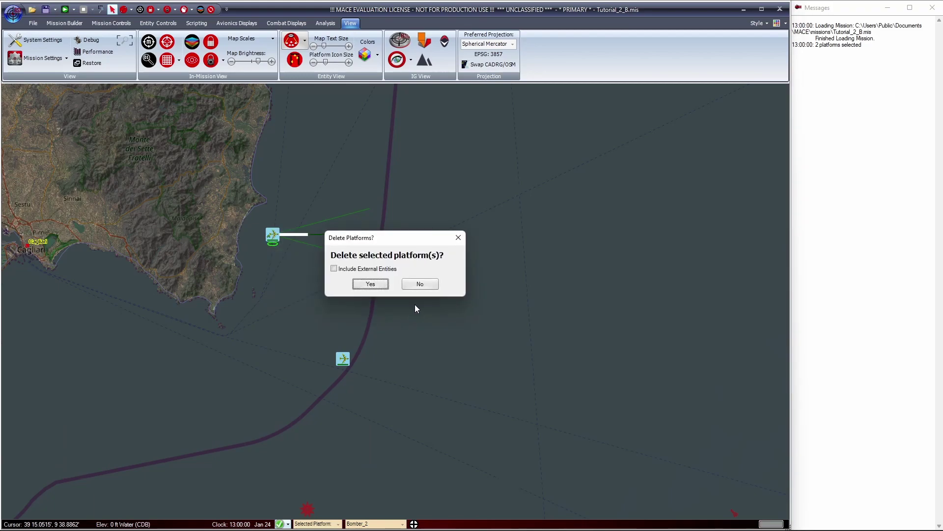
left_click(379, 288)
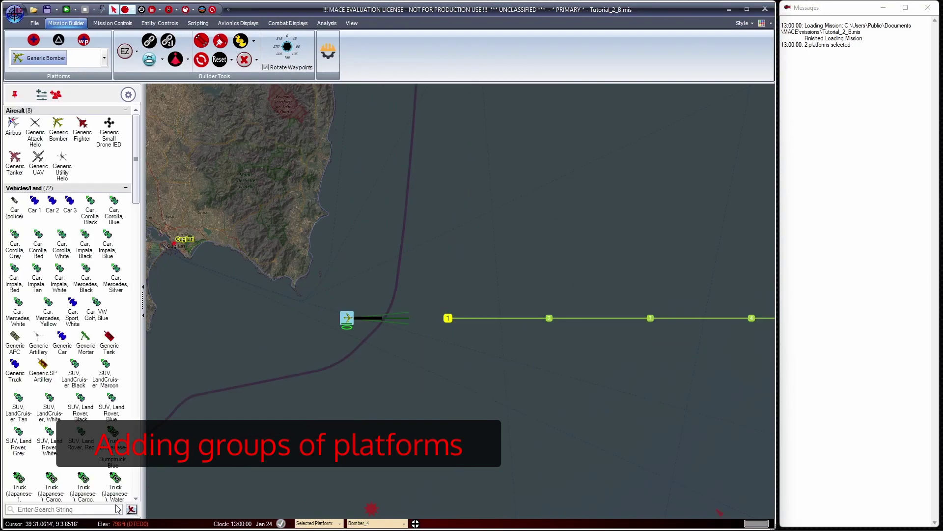
Select Generic Fighter, start a group add on the map, and set Vic arrangement at azimuth 20.
left_click(131, 509)
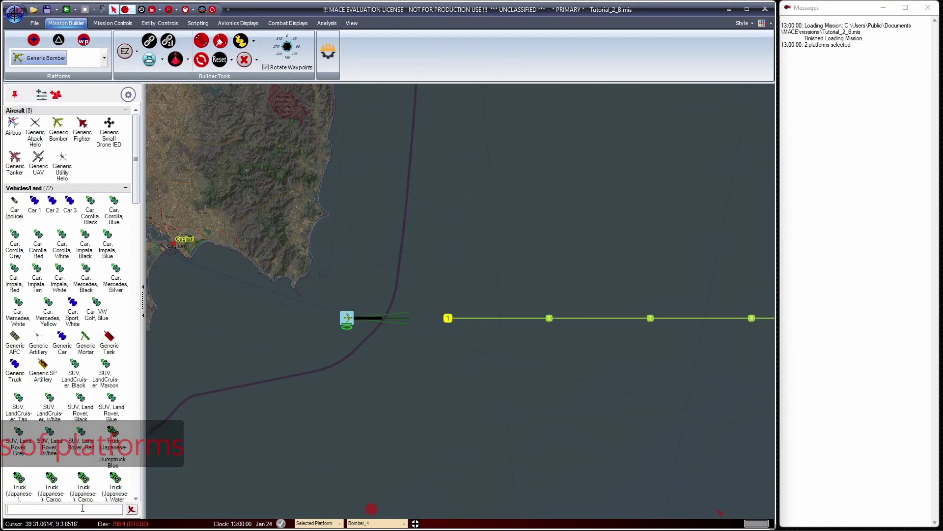
type("figh")
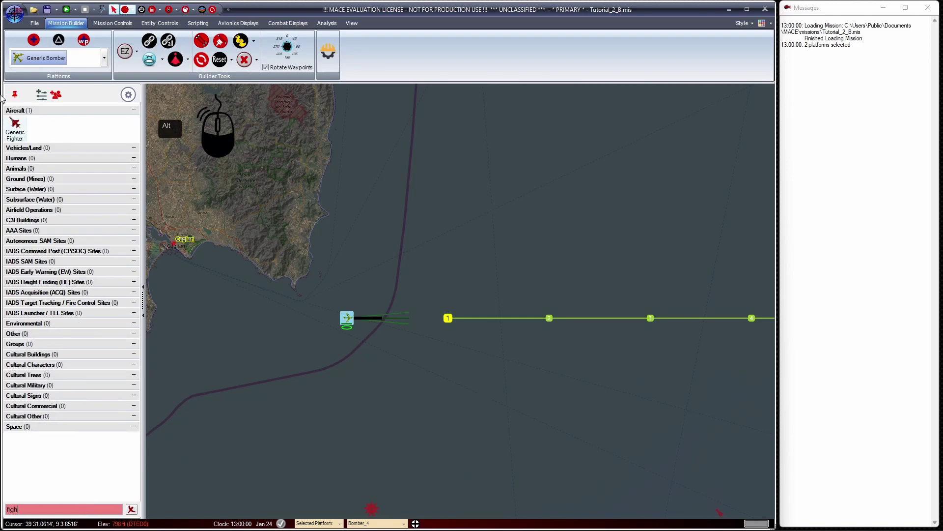
left_click(11, 127)
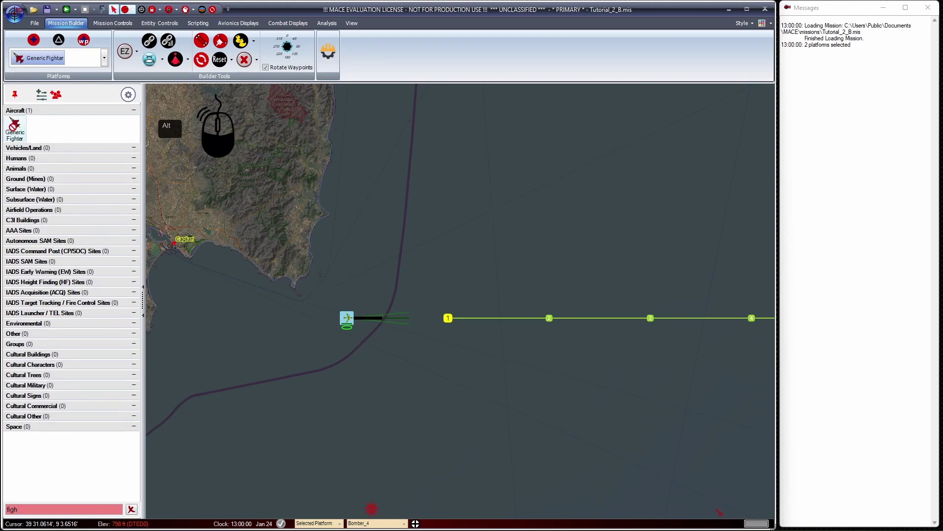
left_click(330, 194)
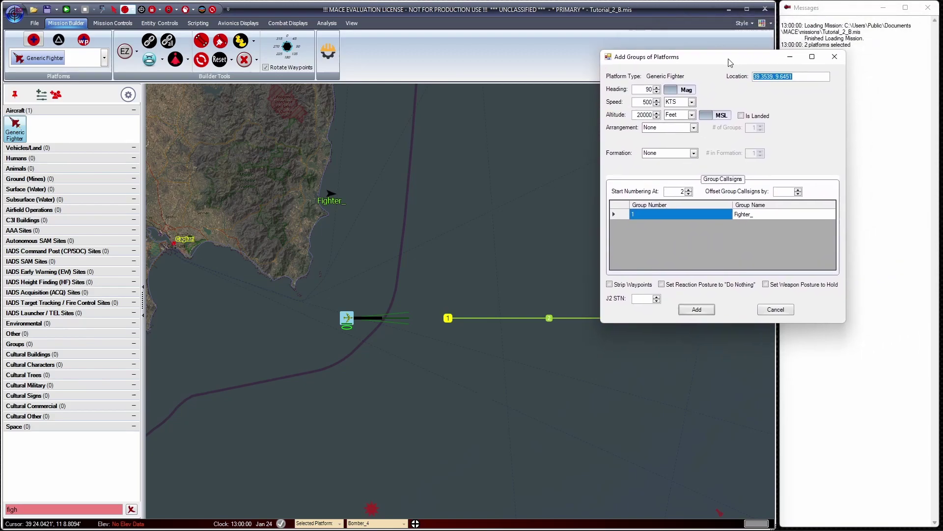
left_click_drag(718, 83, 627, 49)
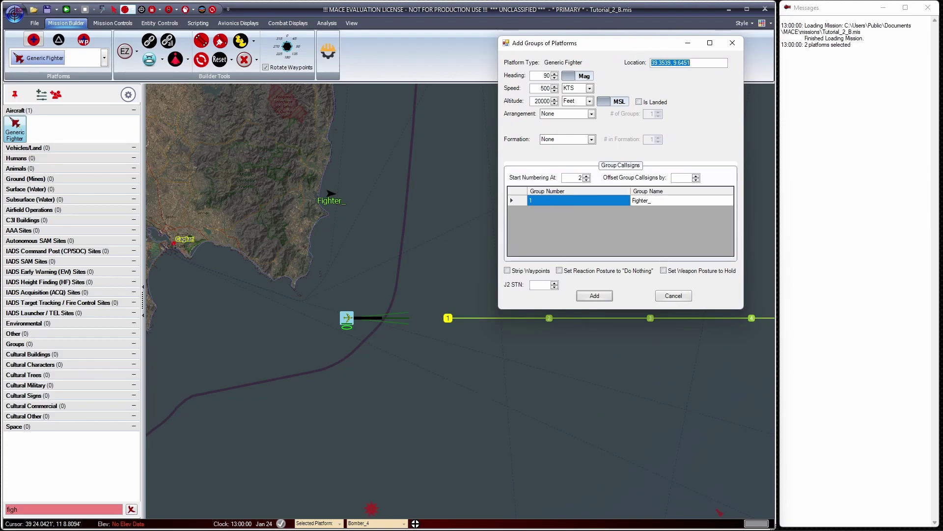
left_click(591, 114)
left_click(580, 153)
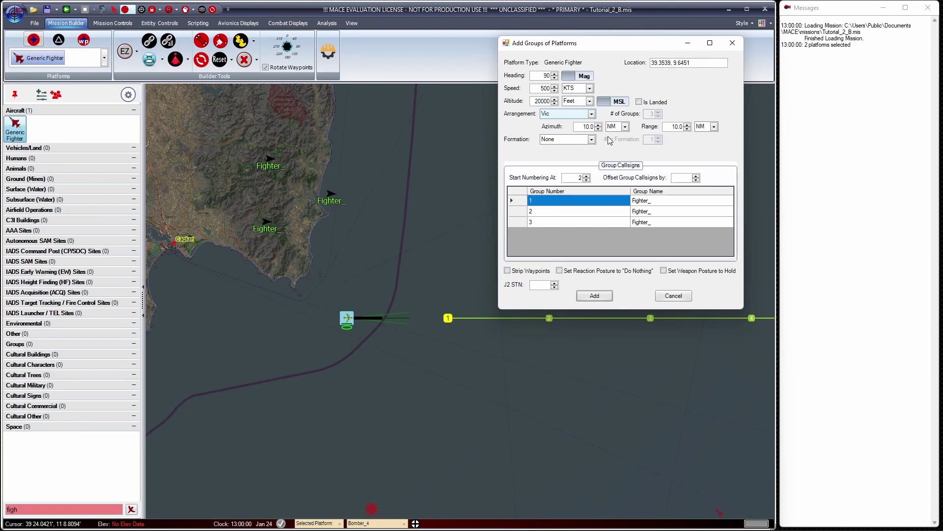
double_click(587, 127)
type("20")
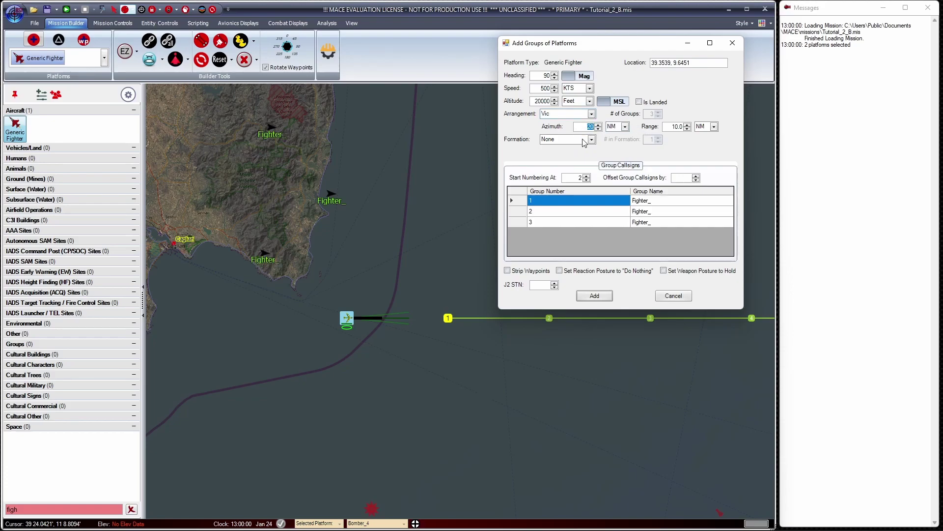
Set formation Abreast Right with 2 per formation, 3.0 NM apart, and add the groups.
left_click(586, 140)
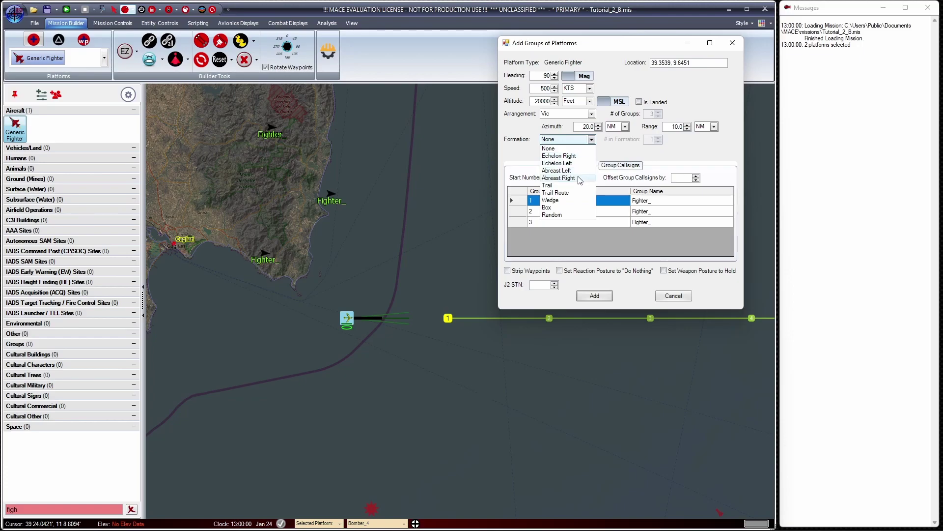
left_click(580, 178)
left_click(659, 138)
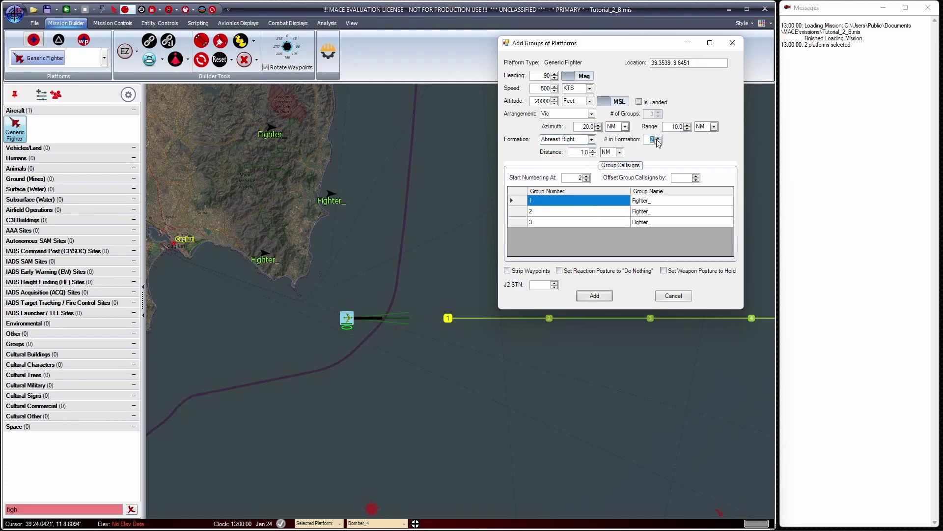
left_click(593, 150)
left_click(594, 150)
left_click(594, 149)
left_click(594, 150)
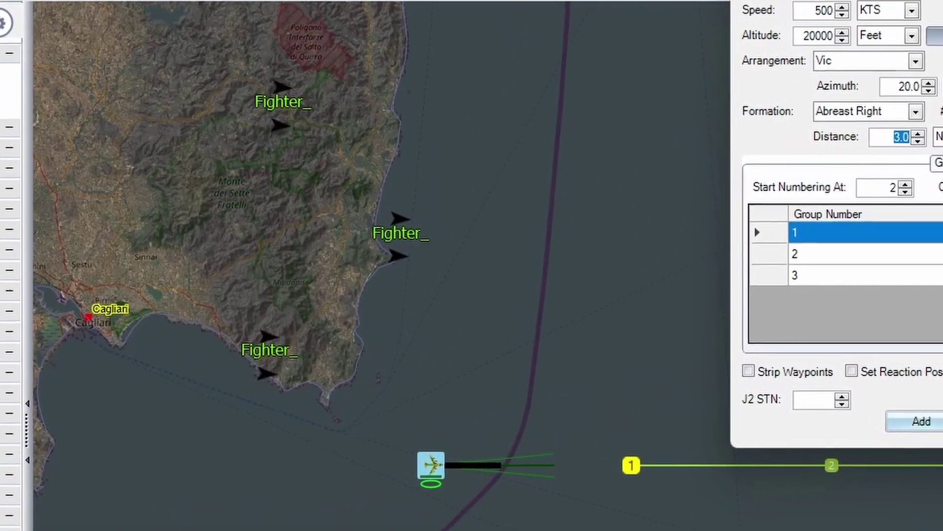
key("Return")
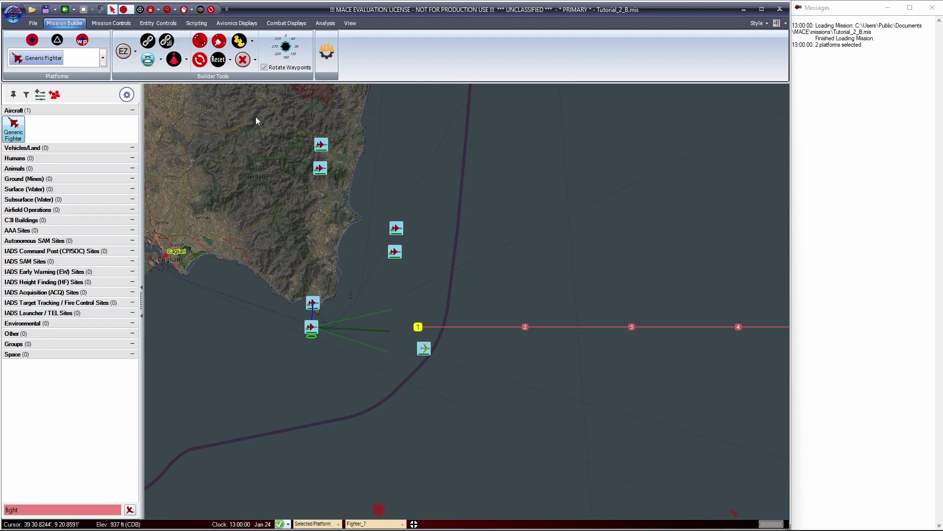
Box-select all six Generic Fighters and delete them, confirming with Yes.
left_click_drag(244, 111, 409, 341)
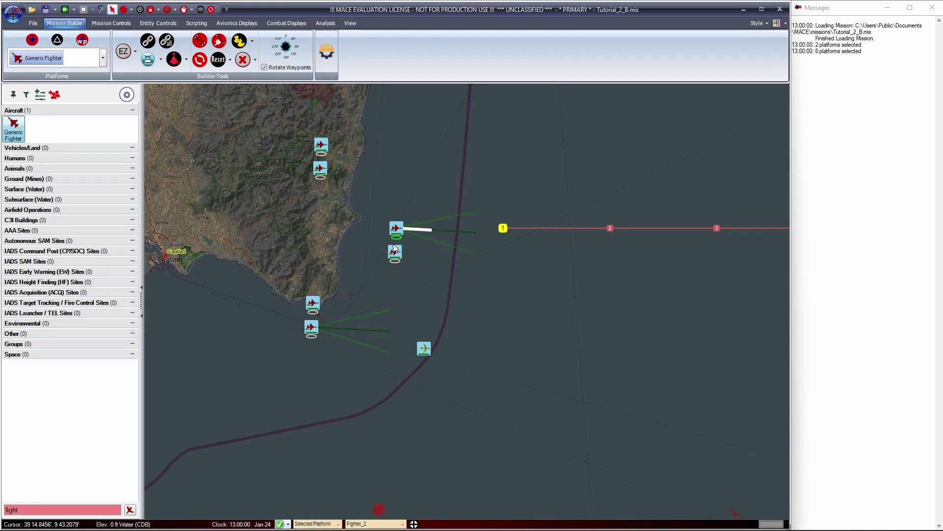
key("ctrl+Delete")
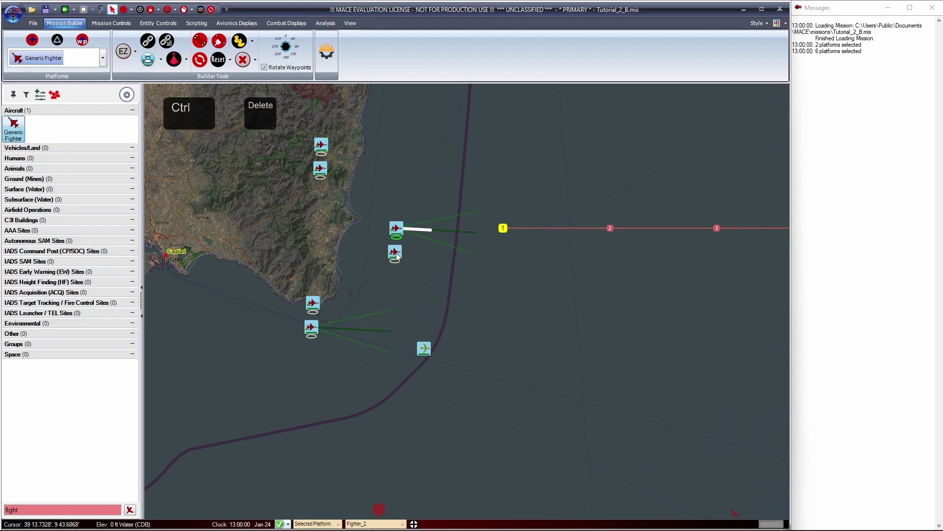
mouse_move(397, 254)
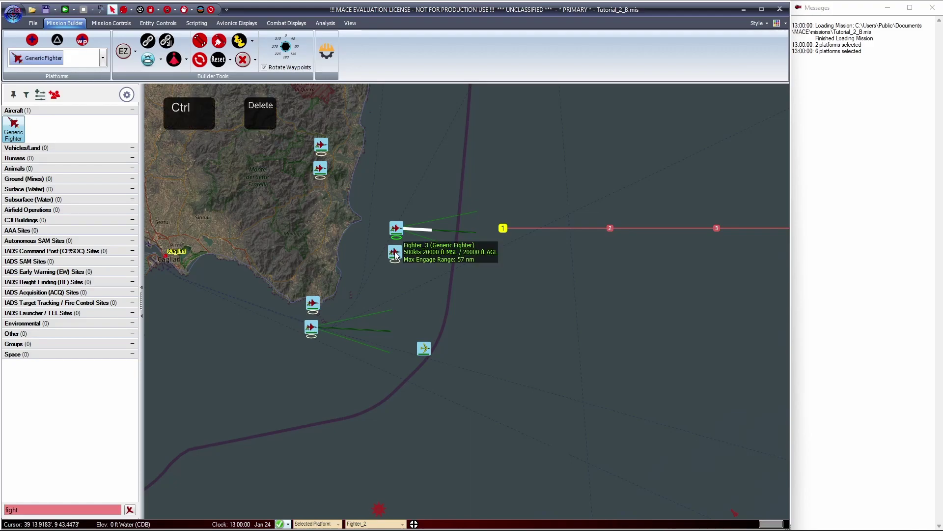
key("Delete")
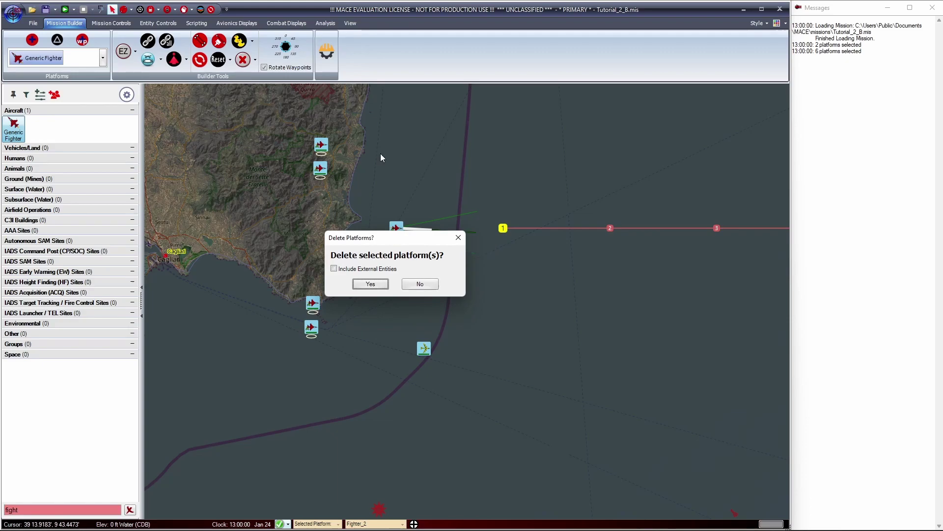
left_click(384, 287)
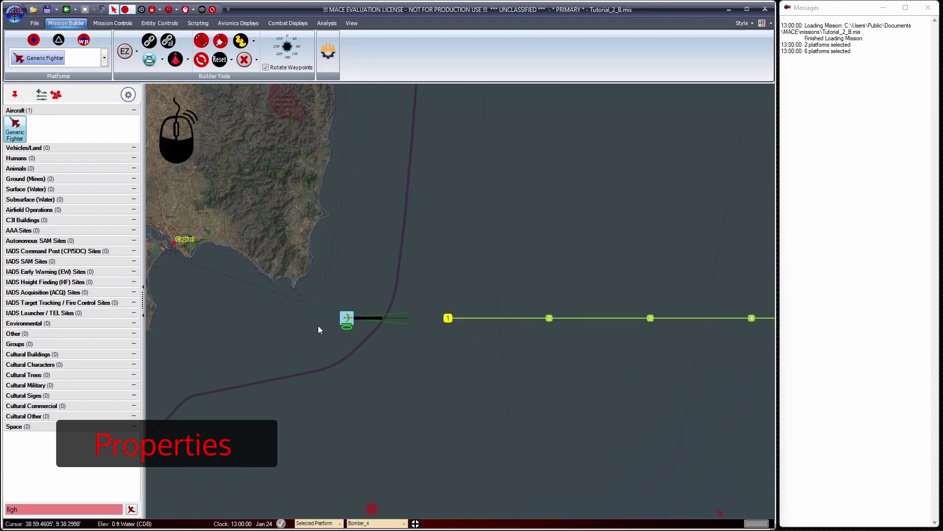
Open the bomber's Platform Properties and change its Call Sign to BOGART27.
right_click(350, 314)
left_click(357, 319)
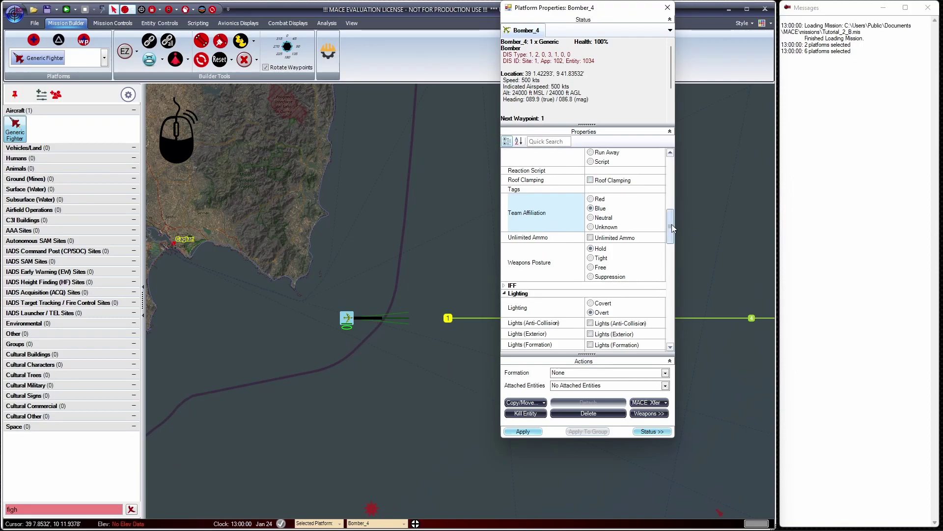
left_click_drag(672, 224, 672, 162)
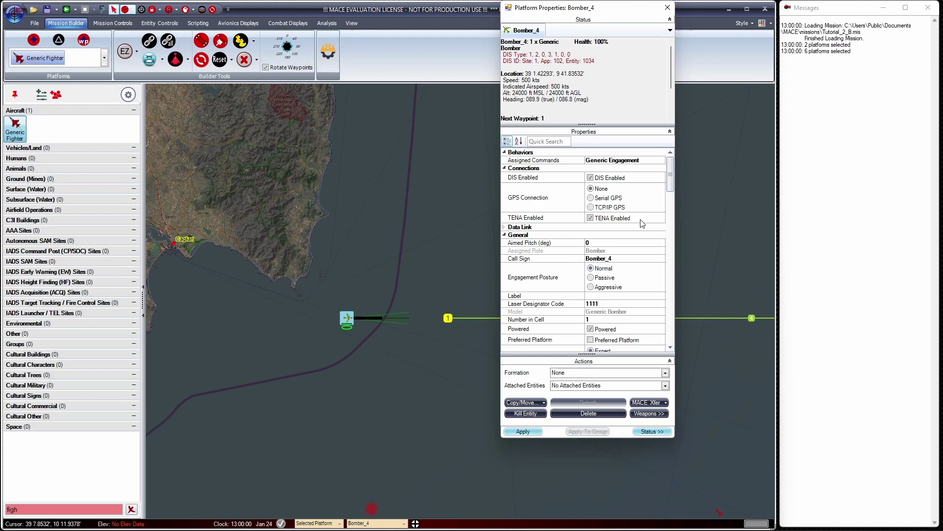
left_click(623, 258)
type("Bo")
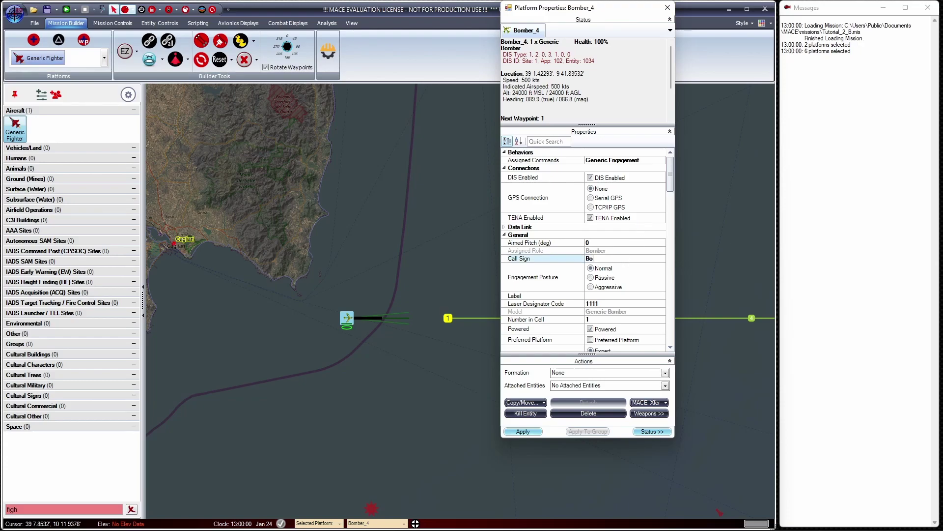
key("BackSpace")
key("BackSpace")
type("OGART27")
key("Return")
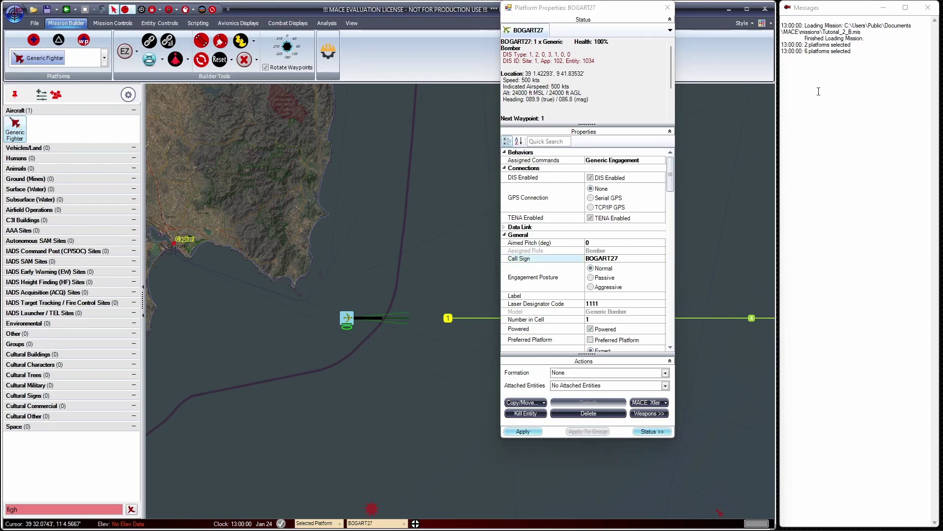
Filter properties by 'rou', set Route Speed to 480, then clear the search.
left_click(555, 142)
type("rou")
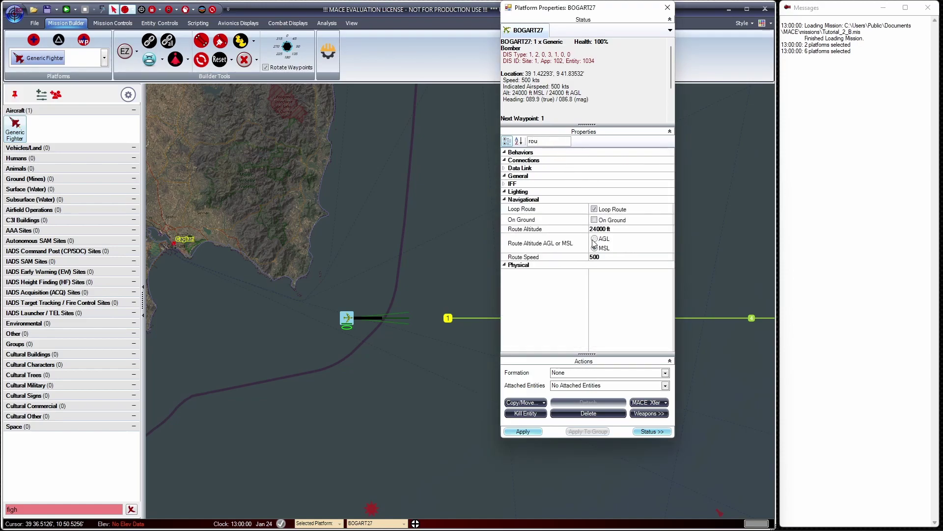
left_click(608, 258)
type("480")
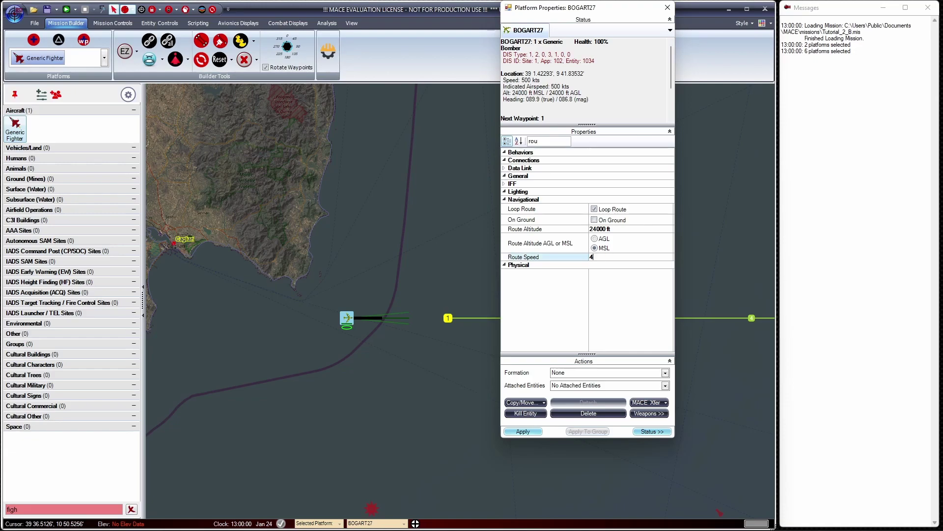
left_click(553, 139)
key("BackSpace")
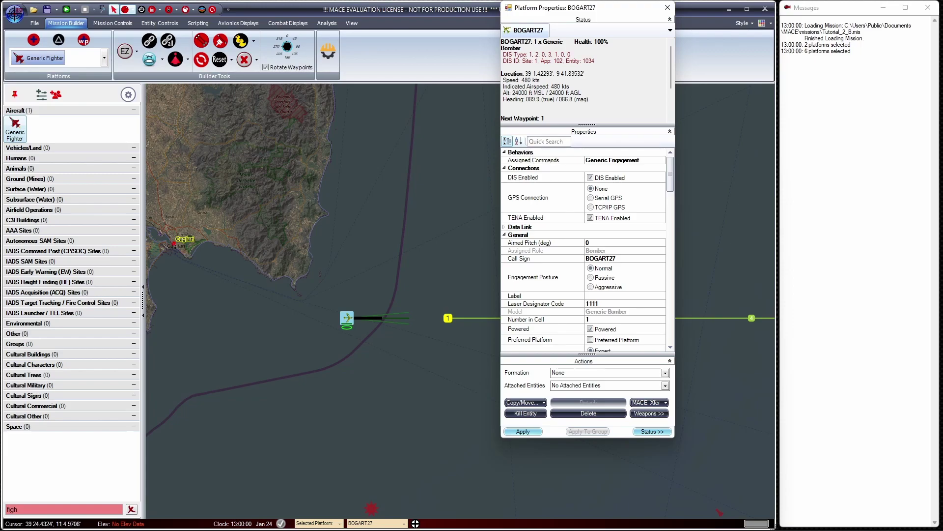
Set waypoint 3's Leg Speed to 460 knots in its waypoint properties.
left_click(668, 8)
left_click_drag(613, 257, 424, 244)
double_click(460, 303)
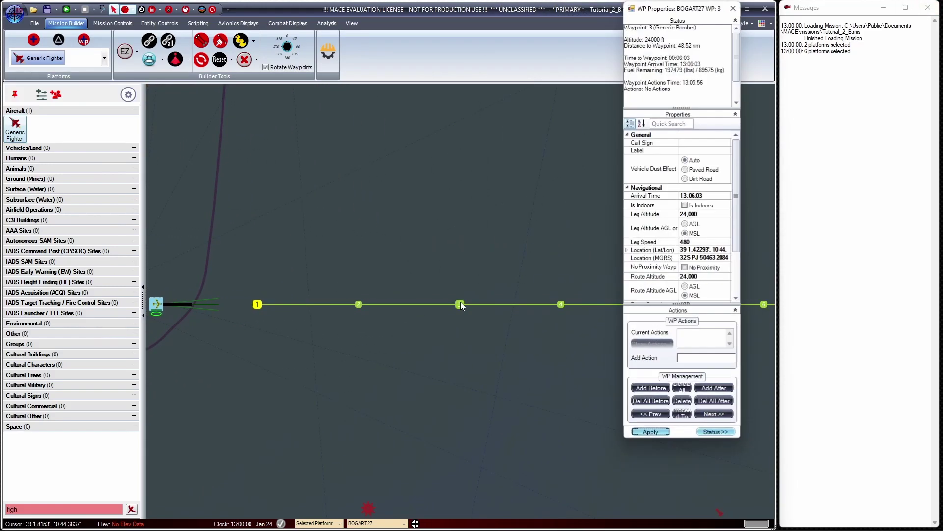
left_click_drag(740, 201, 765, 200)
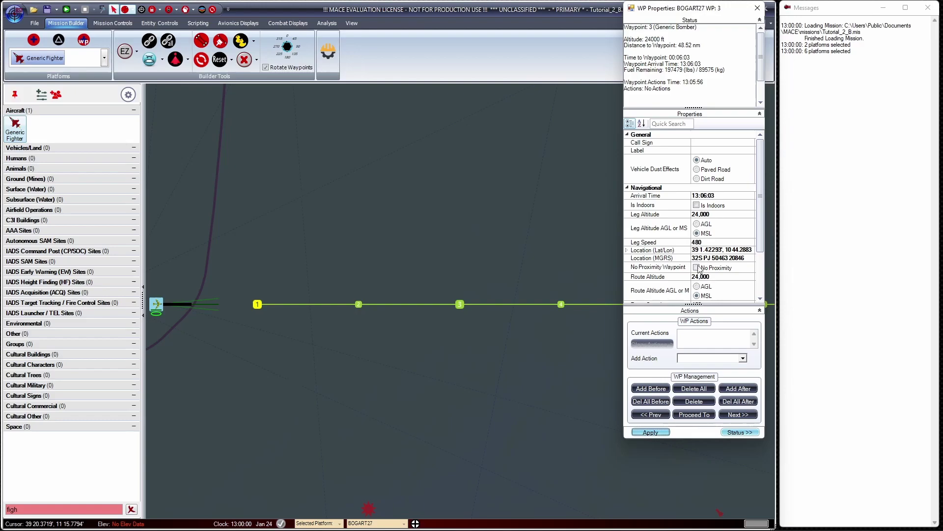
left_click(696, 242)
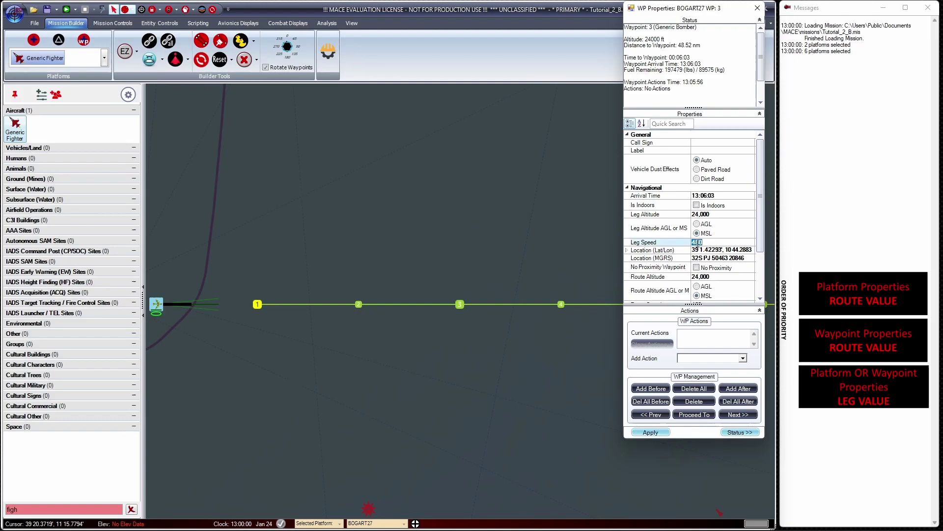
type("460")
key("Return")
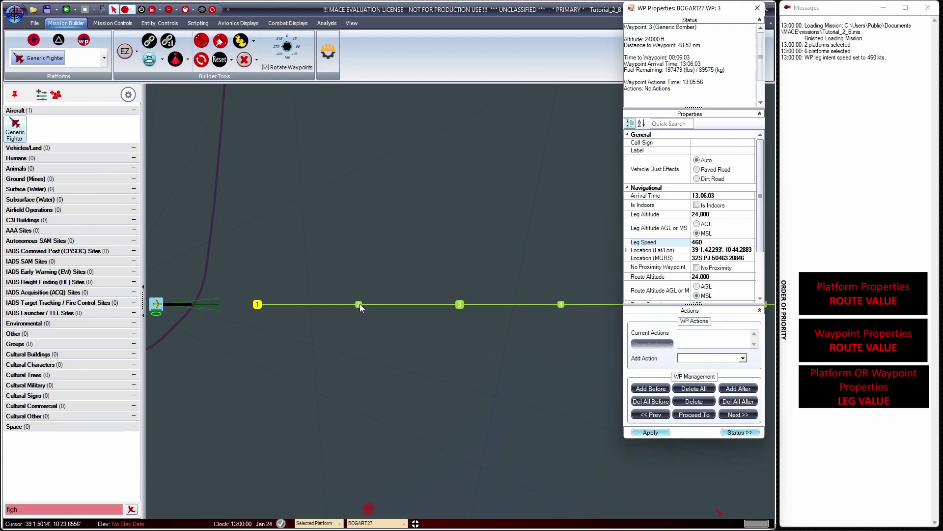
key("Escape")
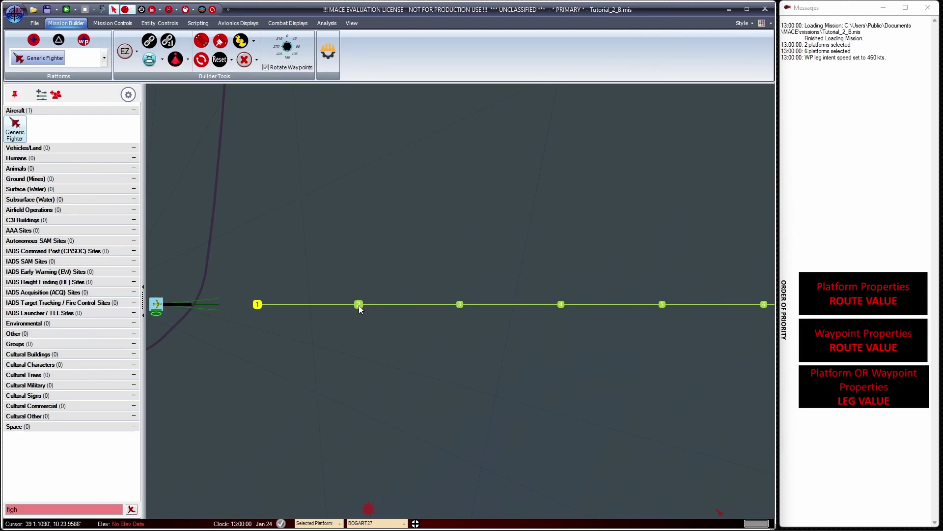
Step through waypoint properties for WP 2, 3, 4 and 5, checking leg speeds.
double_click(359, 304)
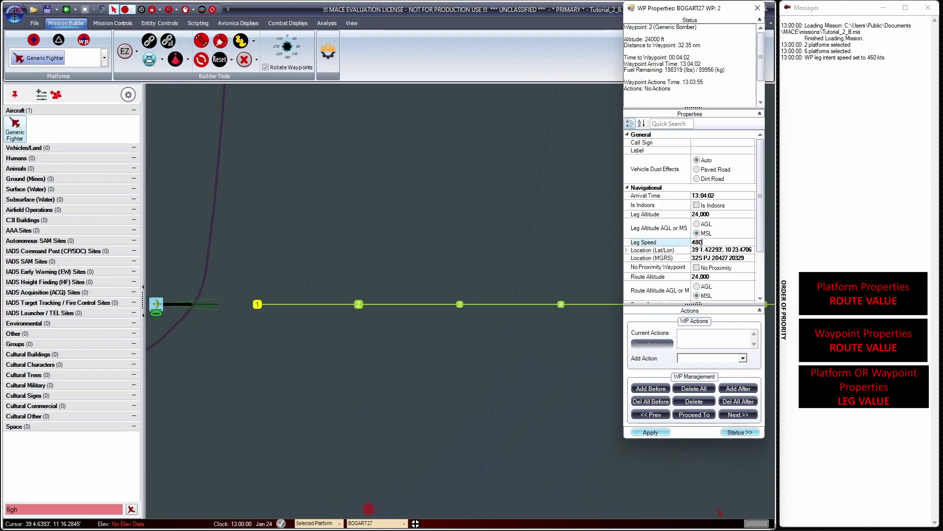
left_click(460, 304)
left_click(562, 303)
left_click(707, 243)
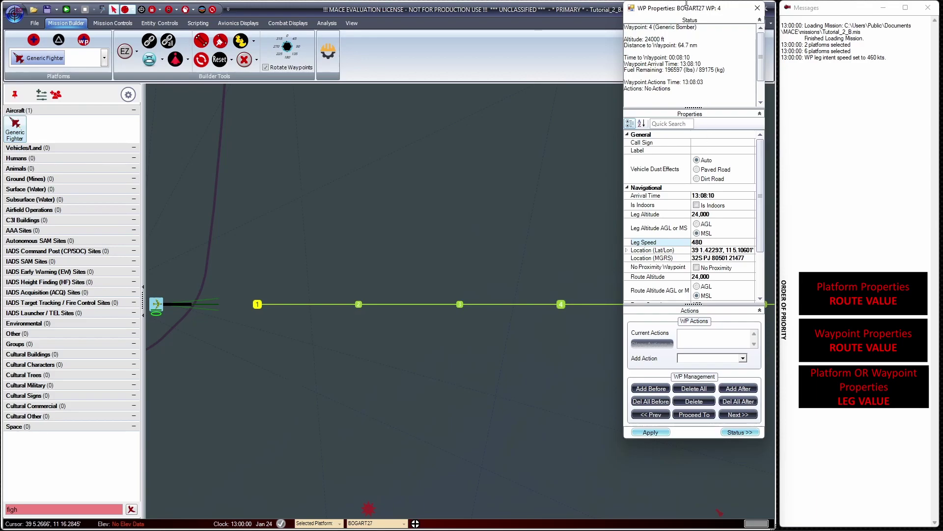
left_click_drag(693, 11, 309, 33)
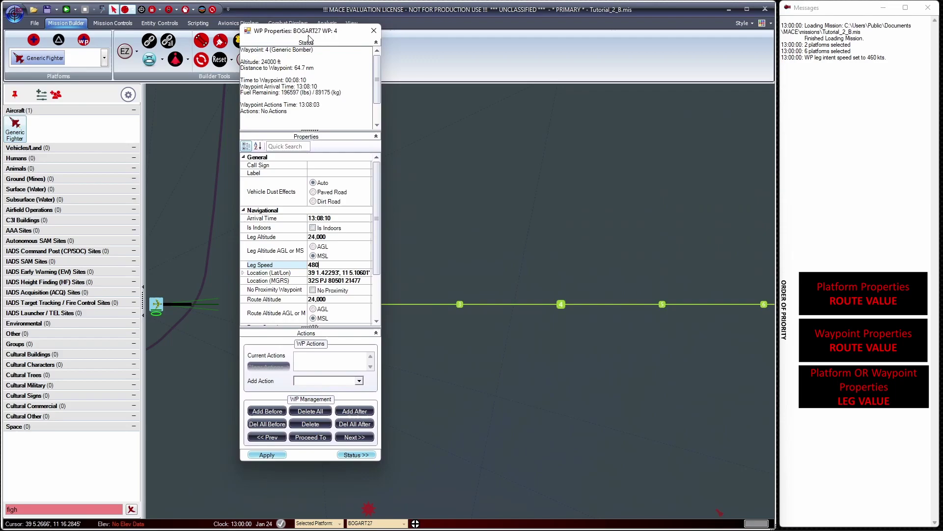
left_click(663, 304)
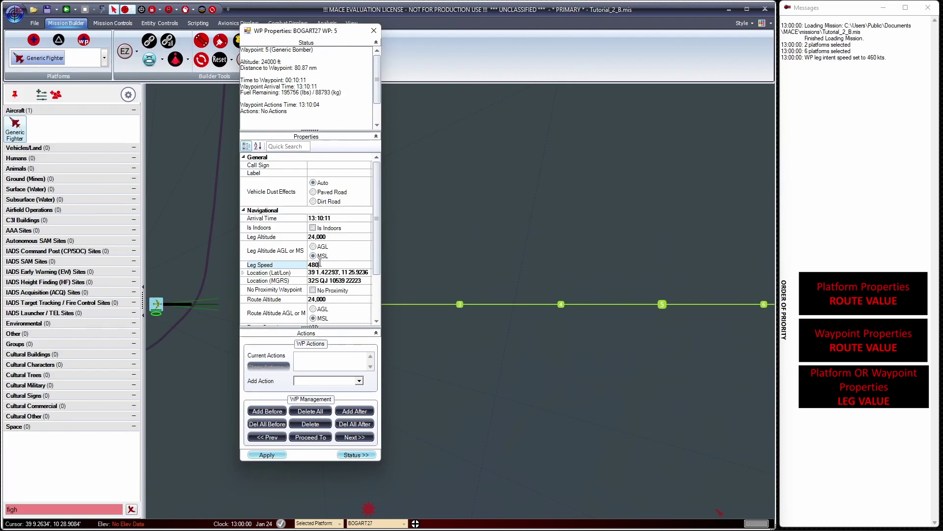
Filter waypoint 5's properties by 'ro' and set its Route Speed to 460.
left_click(286, 145)
type("ro")
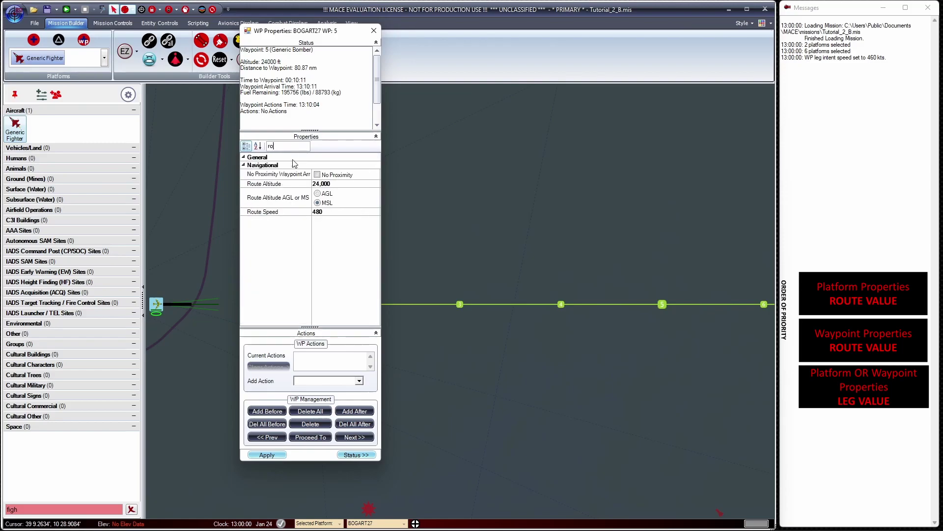
left_click(331, 212)
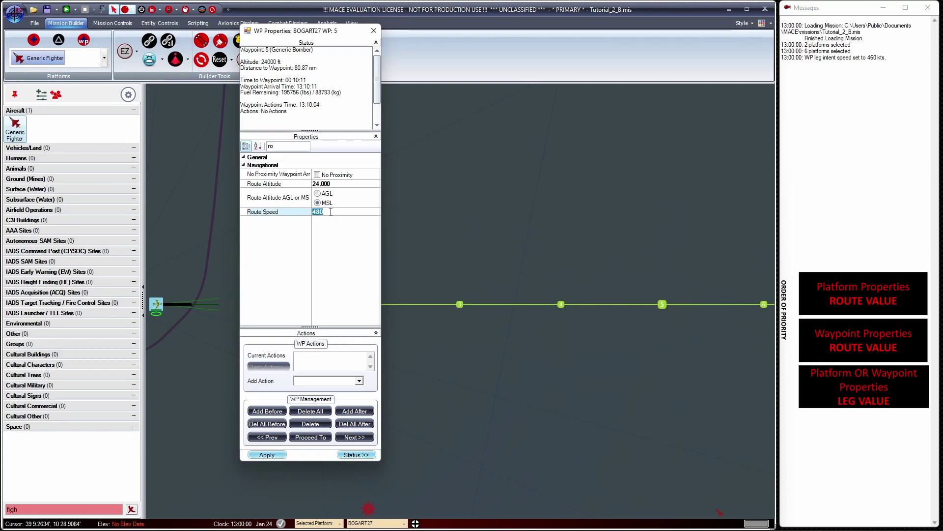
type("460")
key("Return")
Advance to waypoint 8 and set its Route Speed to 480.
left_click(355, 437)
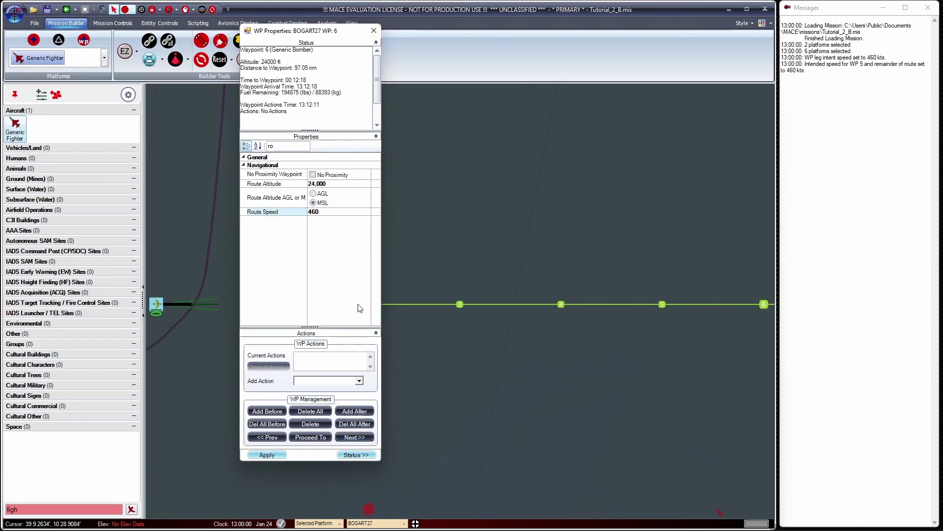
left_click(354, 438)
left_click(355, 438)
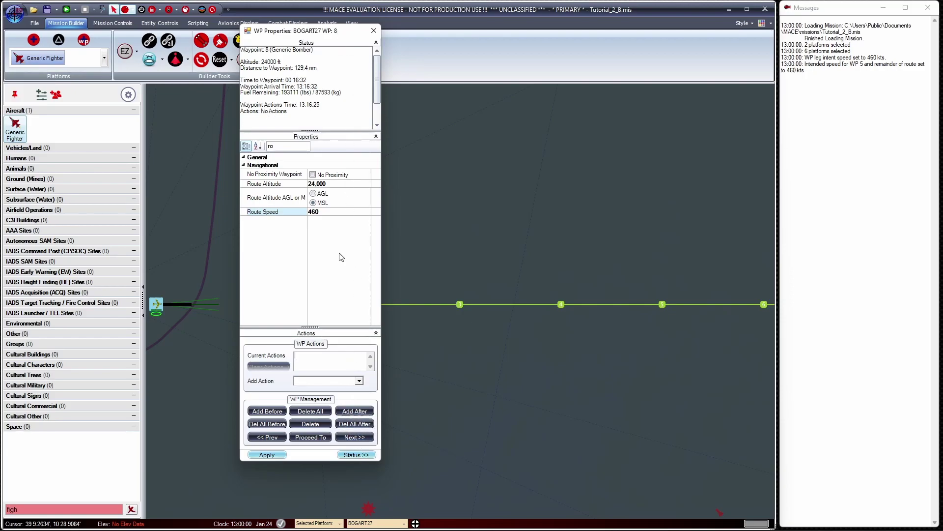
left_click(318, 212)
left_click_drag(320, 211, 314, 212)
key("BackSpace")
type("8")
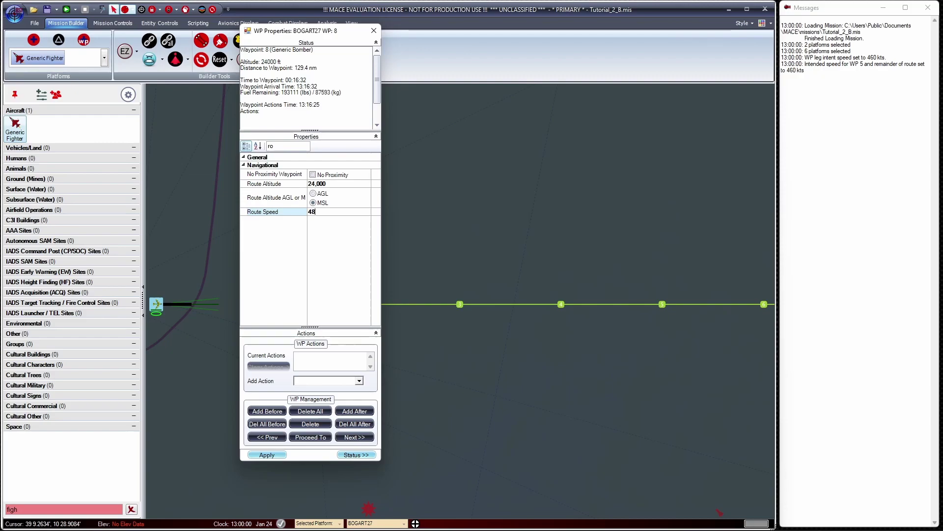
type("0")
key("Return")
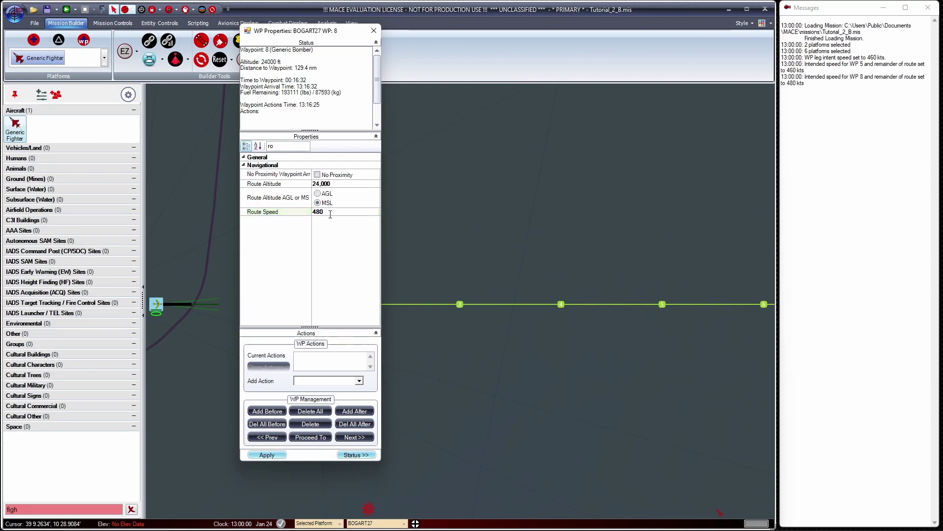
Cycle through all waypoints from X back to 8 to verify the 460/480 speeds.
left_click(356, 439)
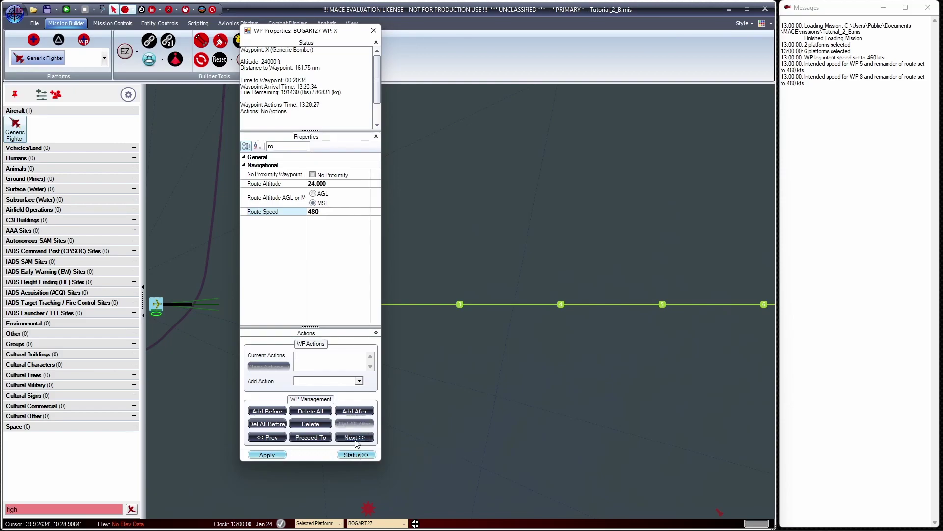
left_click(356, 439)
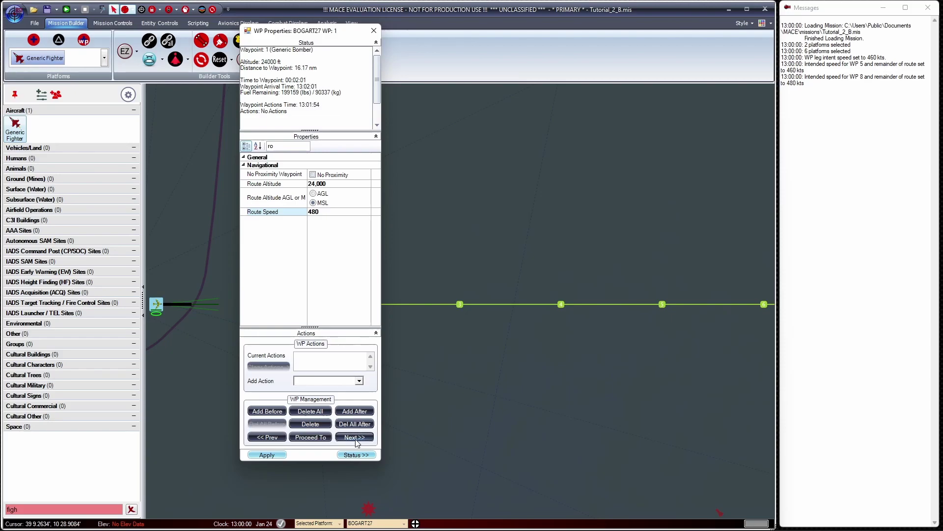
left_click(355, 439)
left_click(356, 439)
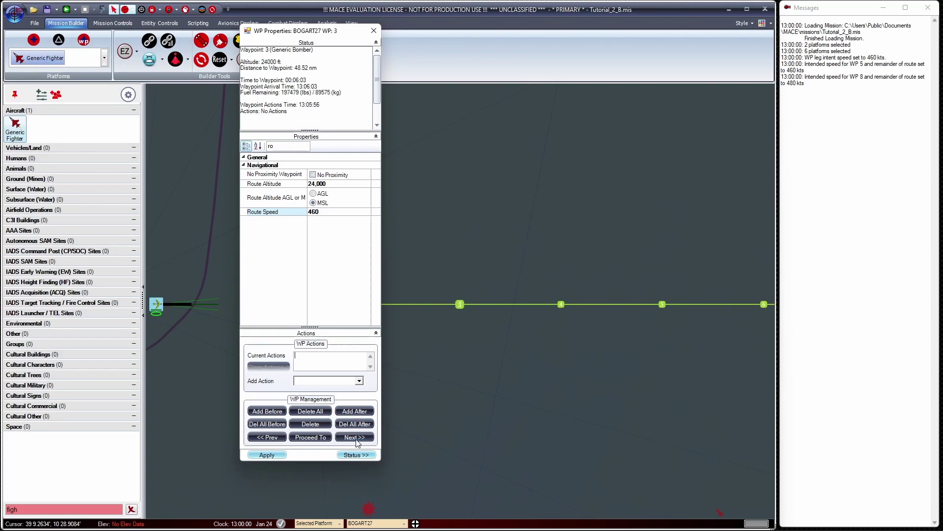
left_click(356, 438)
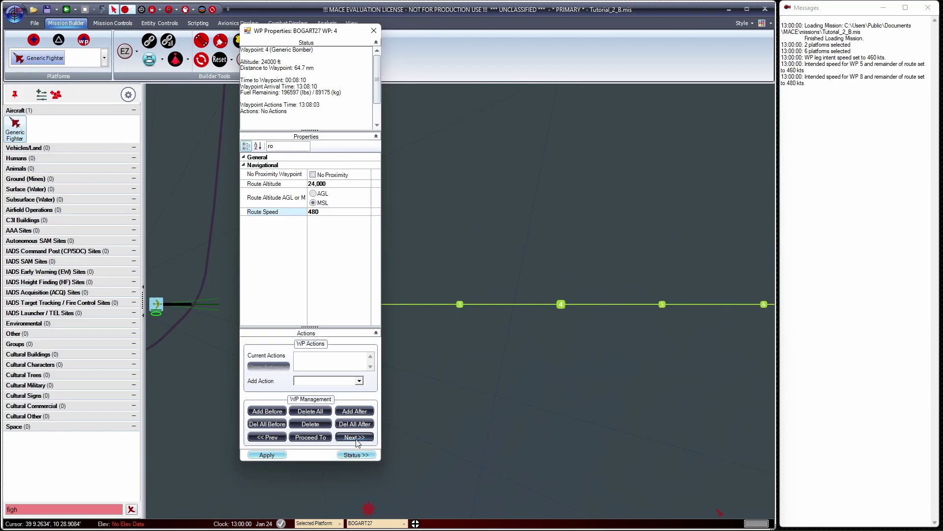
left_click(356, 437)
left_click(356, 438)
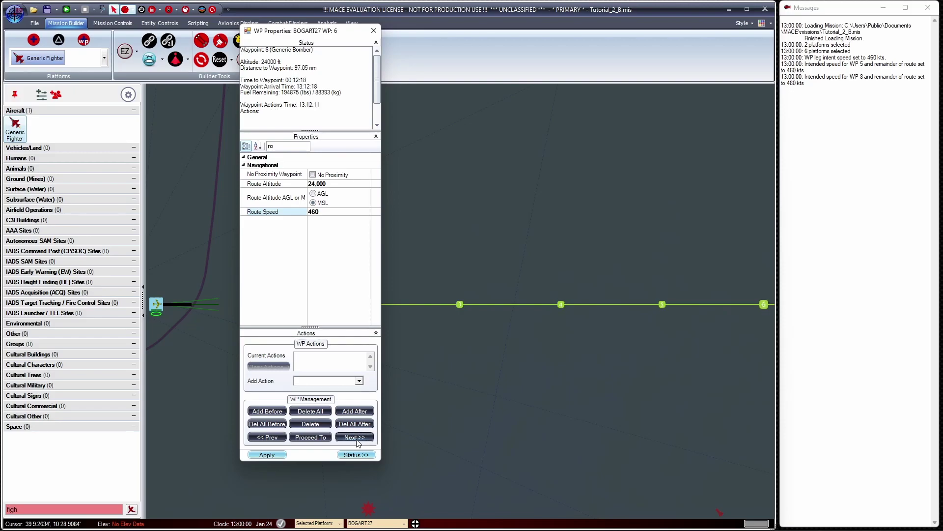
left_click(356, 438)
left_click(356, 438)
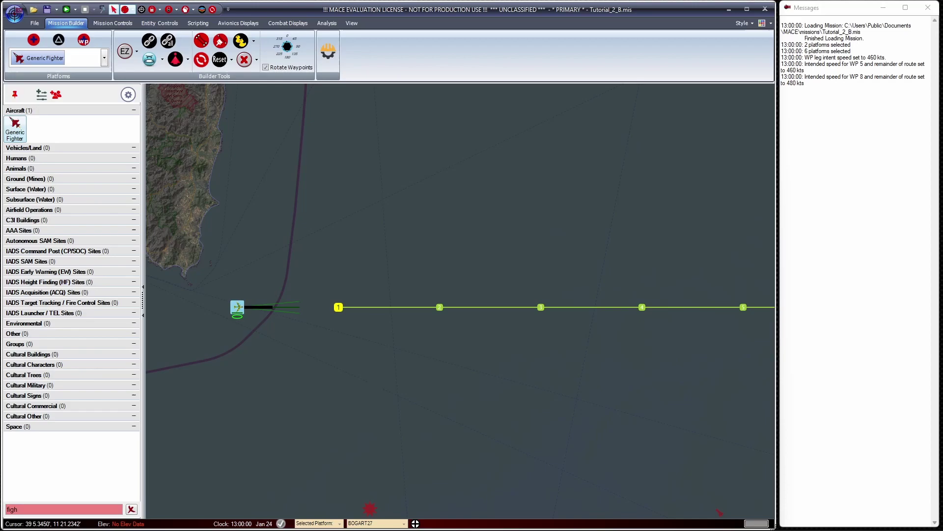
left_click_drag(339, 307, 355, 379)
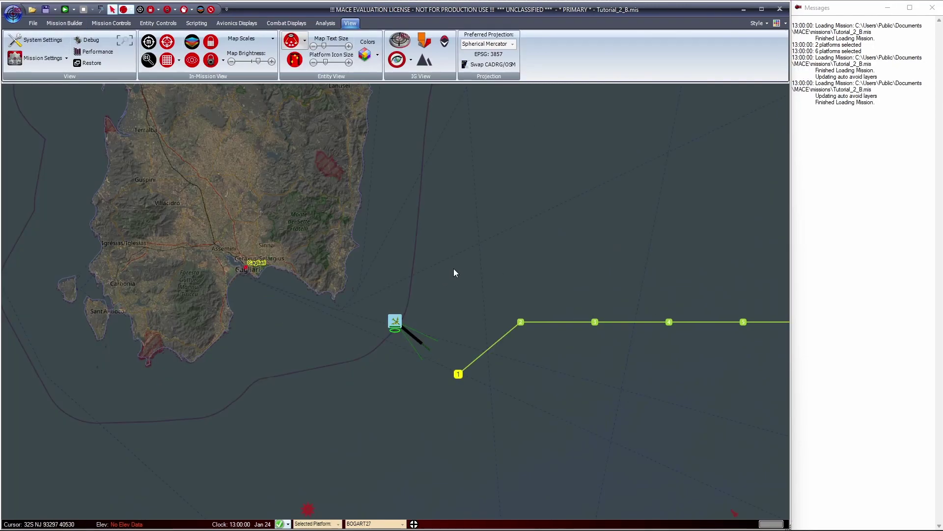
right_click(453, 269)
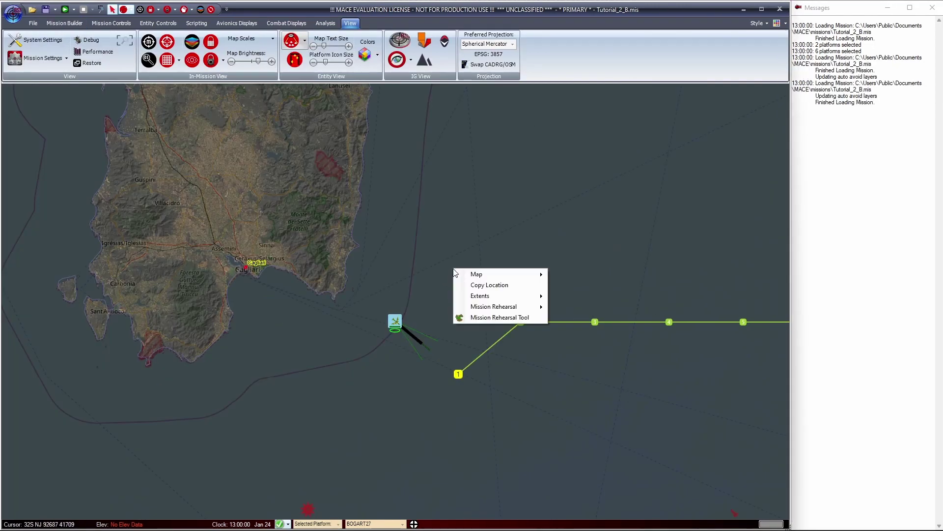
left_click(470, 284)
double_click(458, 373)
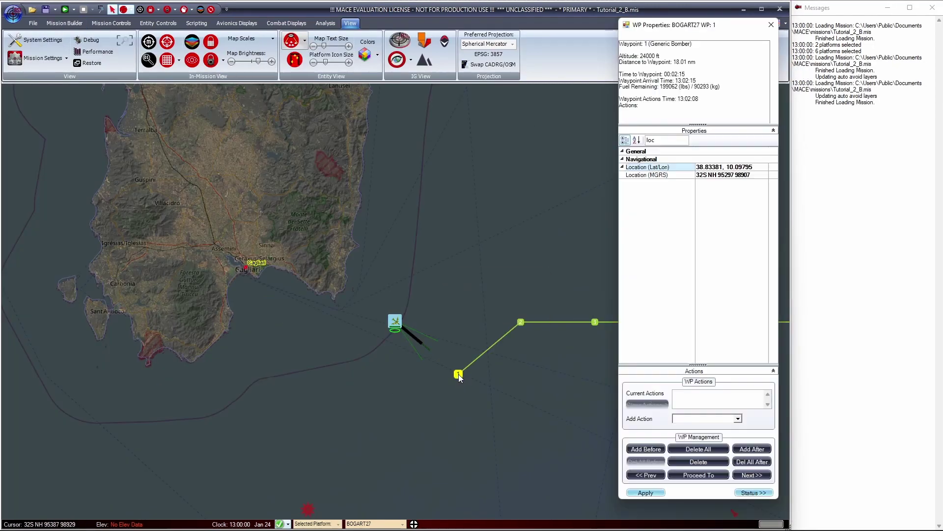
left_click(759, 175)
right_click(757, 176)
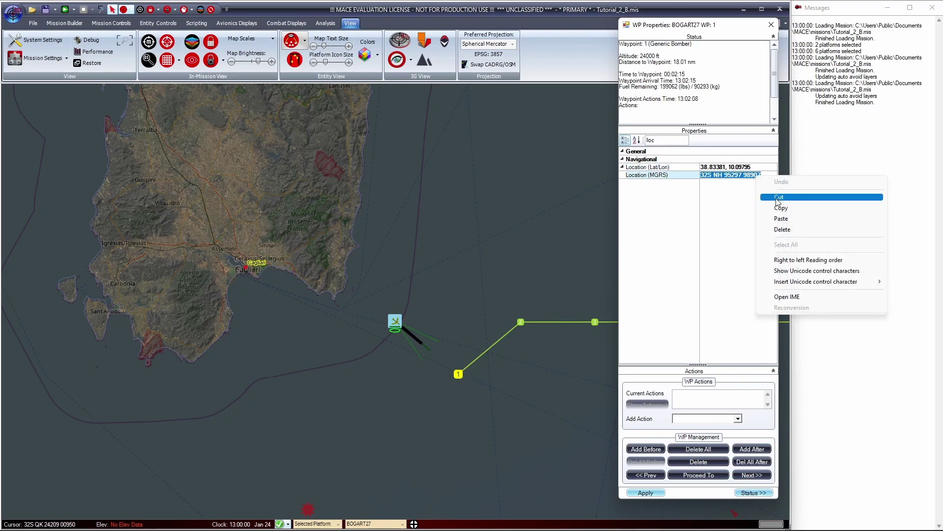
left_click(782, 219)
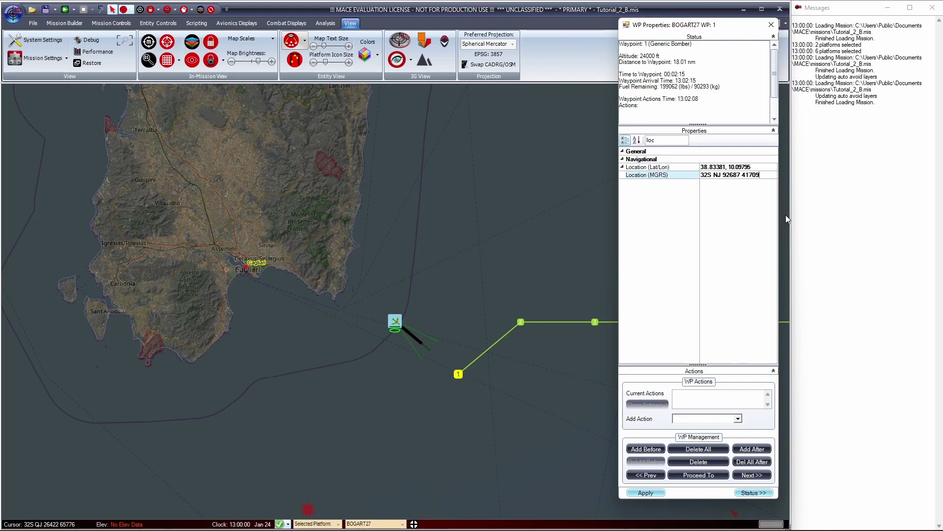
key("Return")
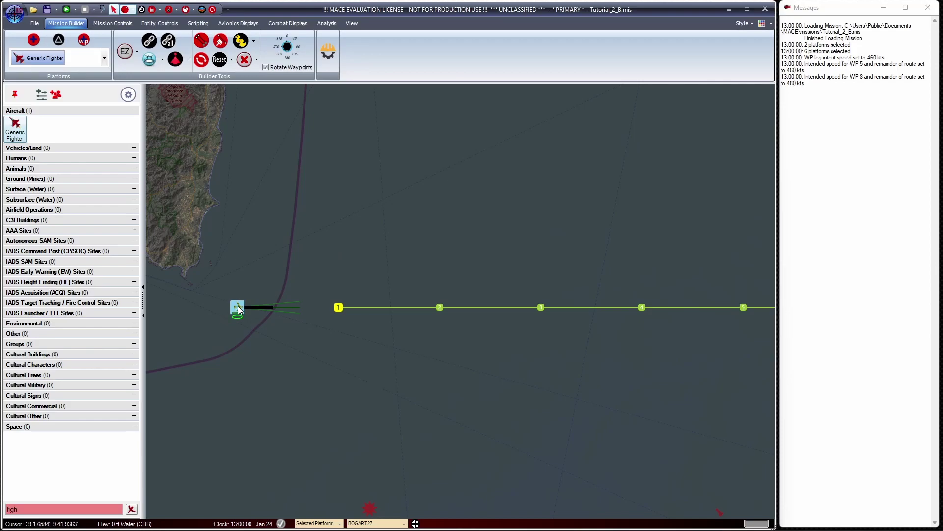
Drag the bomber aircraft on the map to sit near its waypoint 1.
left_click_drag(237, 307, 269, 309)
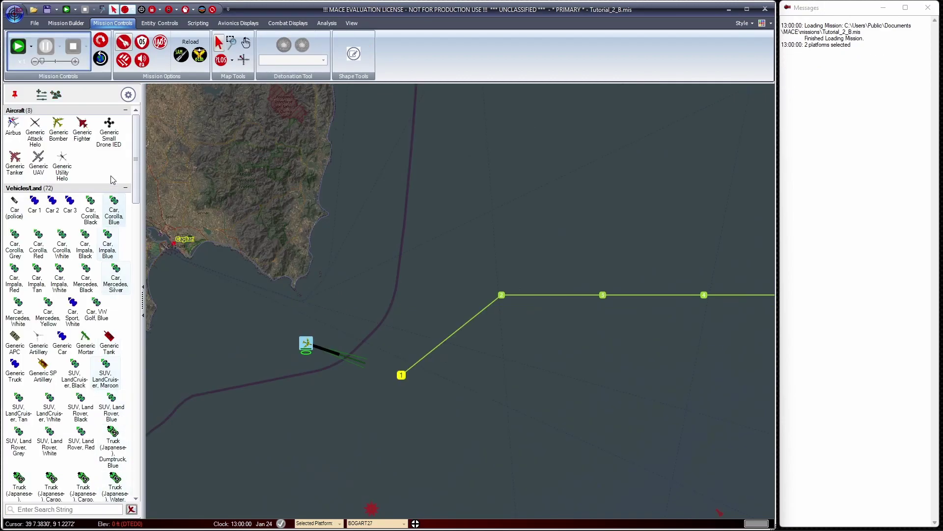
Filter the platform palette to IADS types and expand Autonomous SAM Sites to show Generic SAM.
left_click(128, 94)
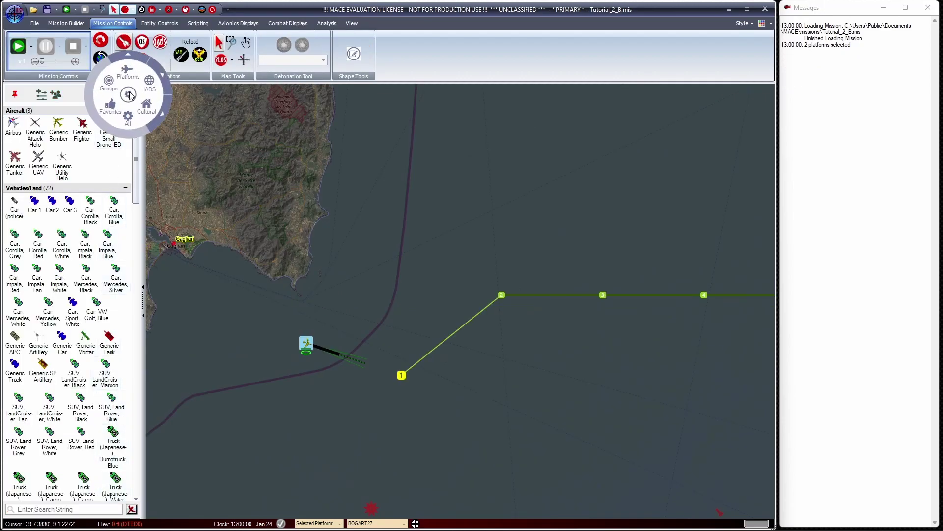
left_click(162, 86)
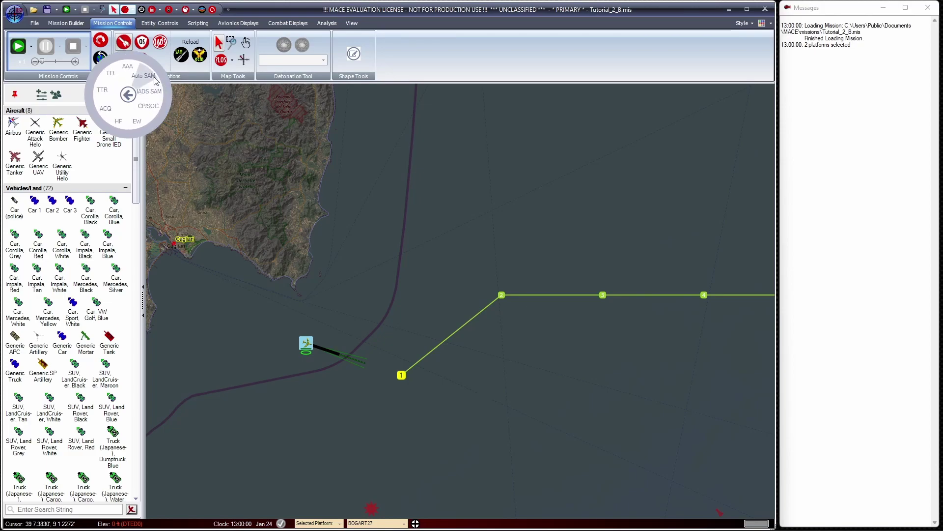
left_click(154, 78)
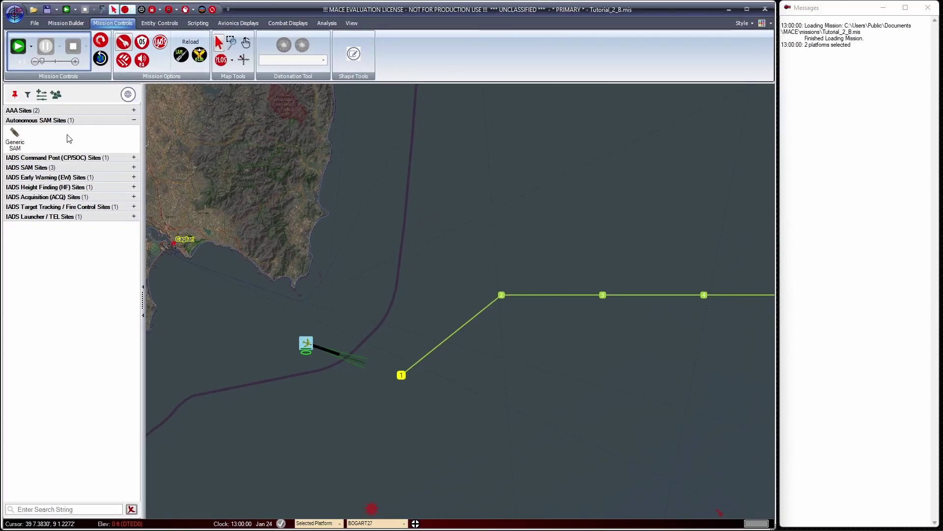
Drop a Generic SAM site, SAM_3, on the coastline east of Cagliari.
mouse_move(23, 144)
left_mouse_down()
mouse_move(305, 278)
mouse_move(294, 276)
left_mouse_up()
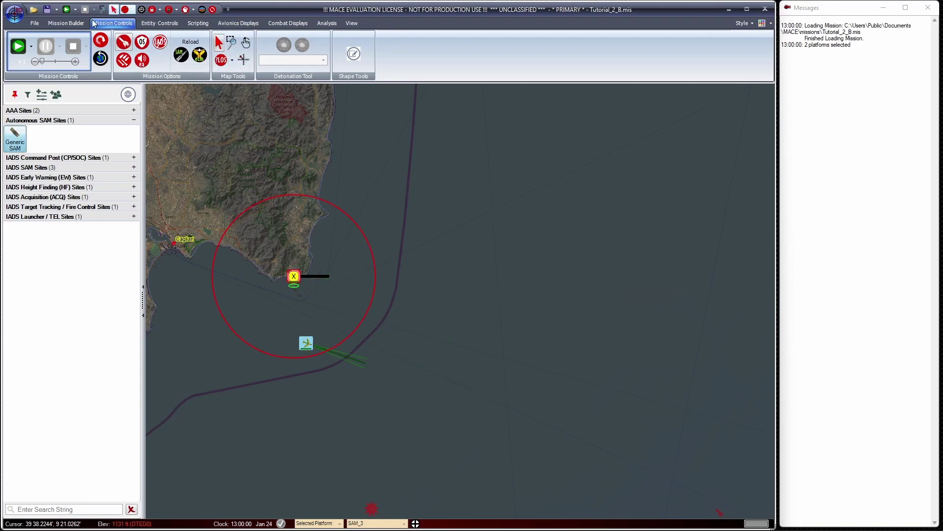
left_click(75, 25)
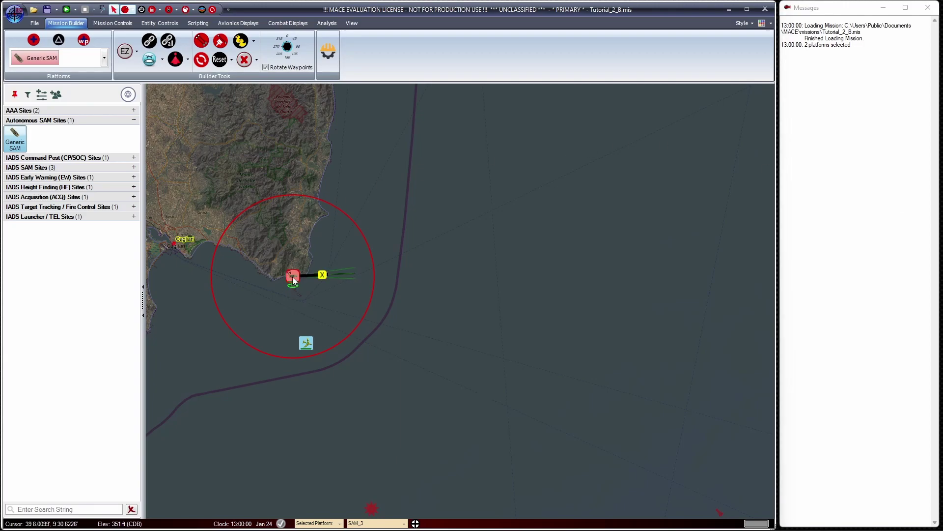
In SAM_3's widened properties panel, try Blue and Neutral teams, then set it back to Red.
right_click(293, 276)
left_click(315, 281)
left_click_drag(623, 207, 663, 219)
left_click(591, 270)
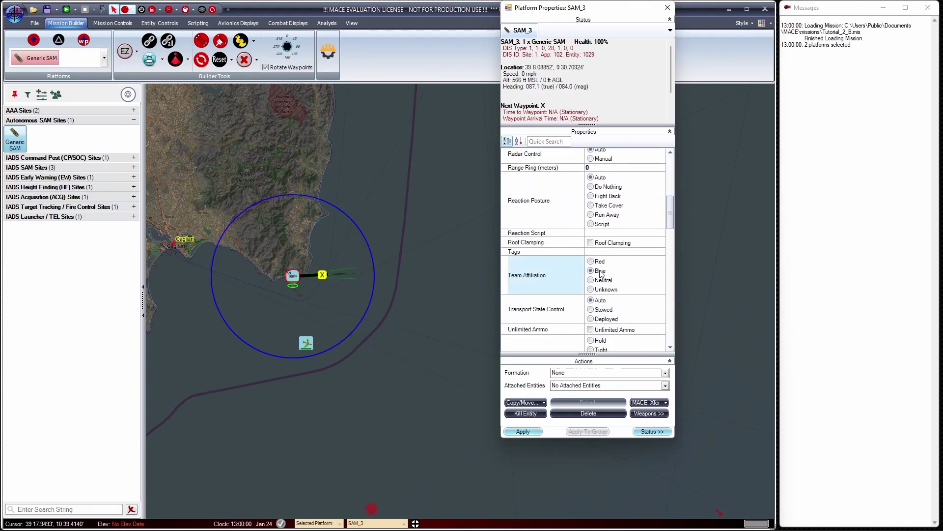
left_click(591, 280)
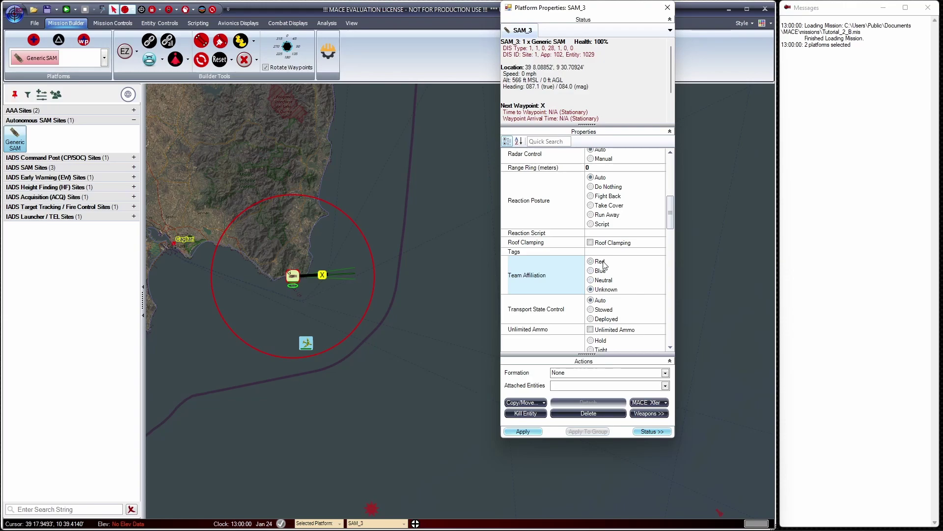
left_click(603, 264)
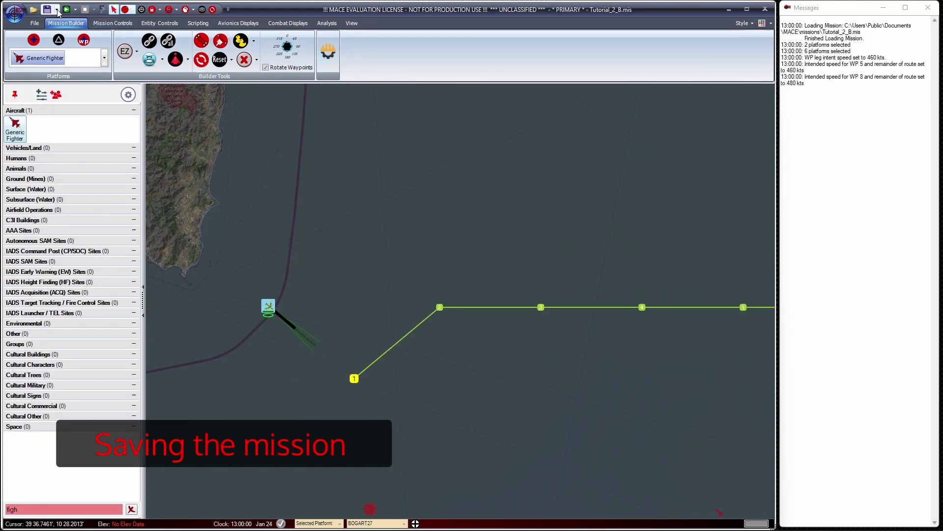
Save the mission, then Save As Tutorial_2_B.mis in the missions folder.
left_click(35, 24)
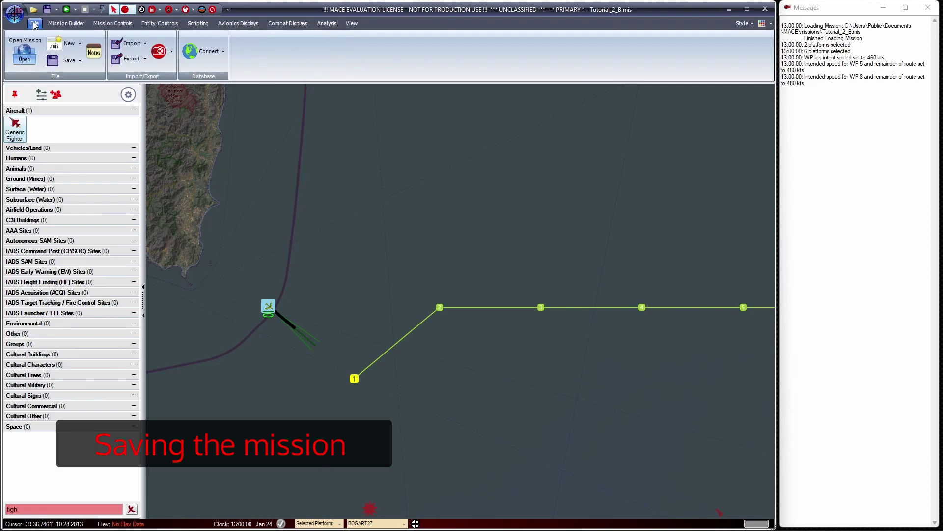
left_click(53, 61)
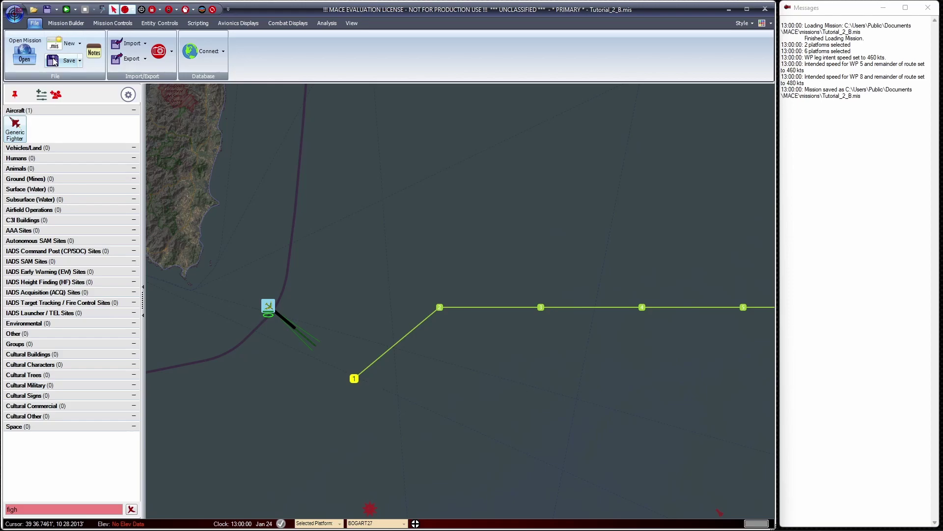
left_click(80, 61)
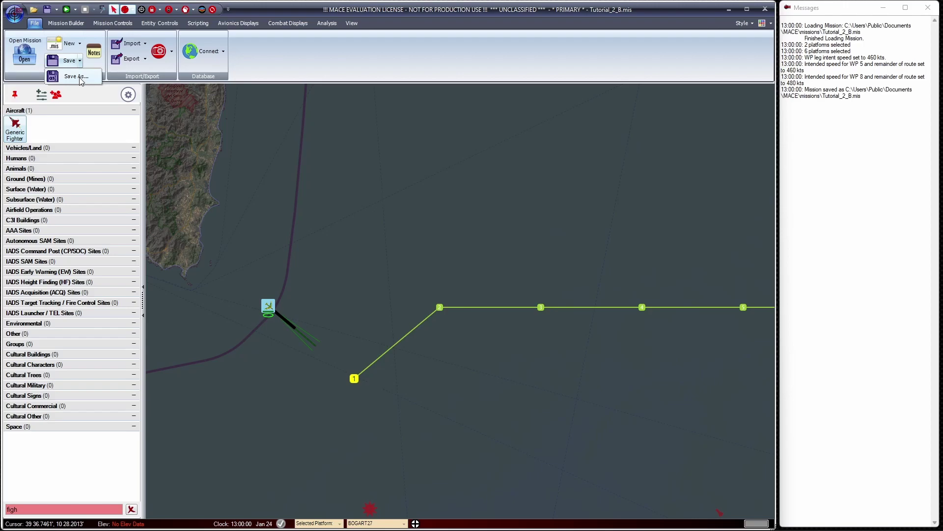
left_click(80, 78)
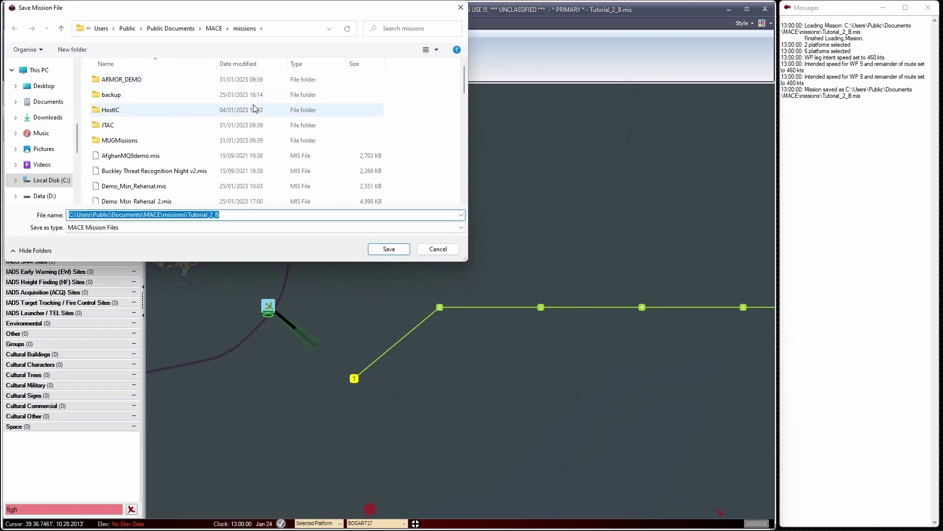
left_click(389, 249)
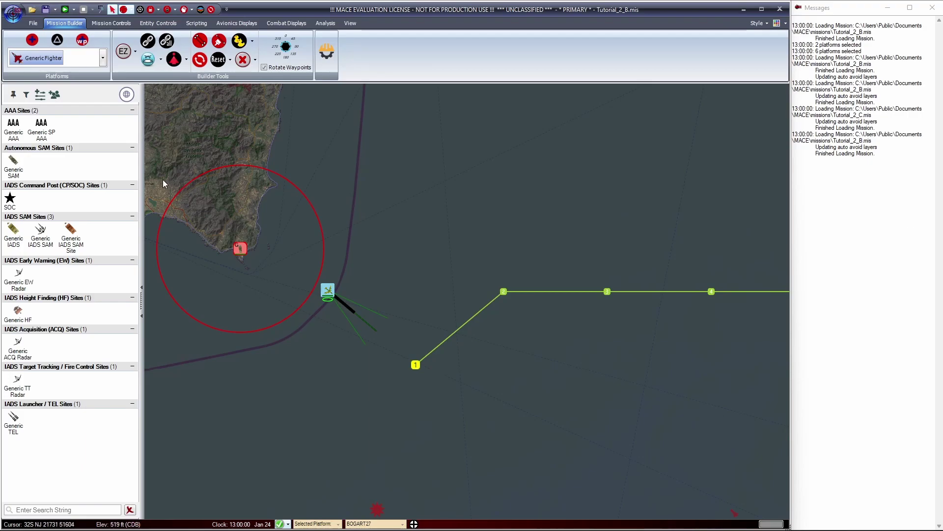
Show all platform types, search 'fig', and place a Generic Fighter north of the bomber.
left_click(126, 97)
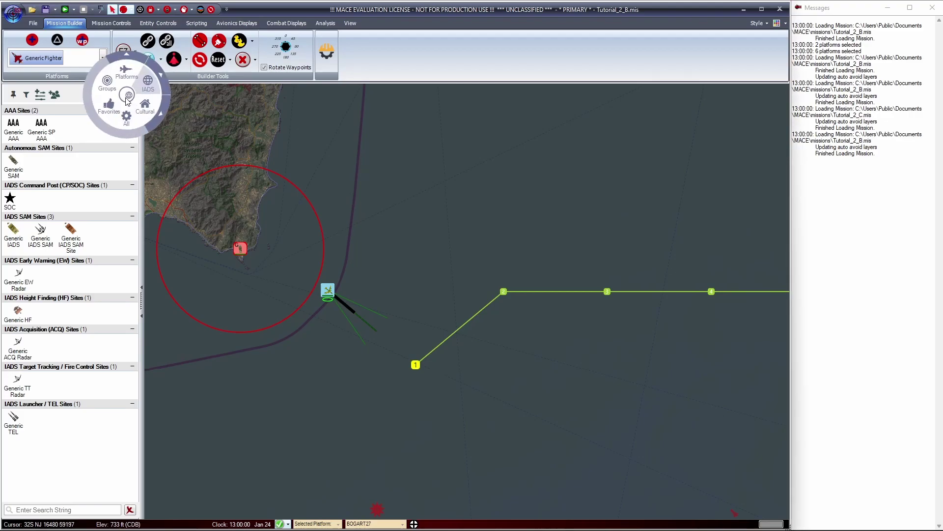
left_click(123, 125)
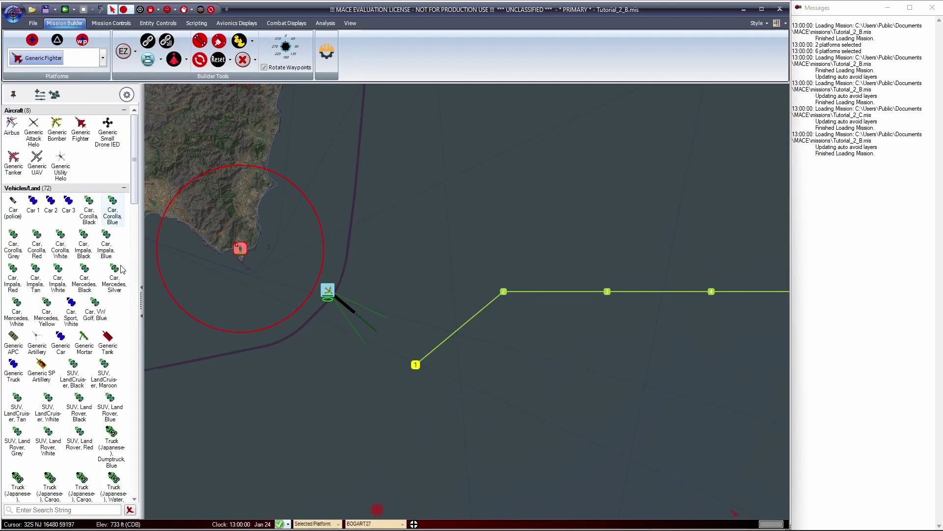
left_click(71, 509)
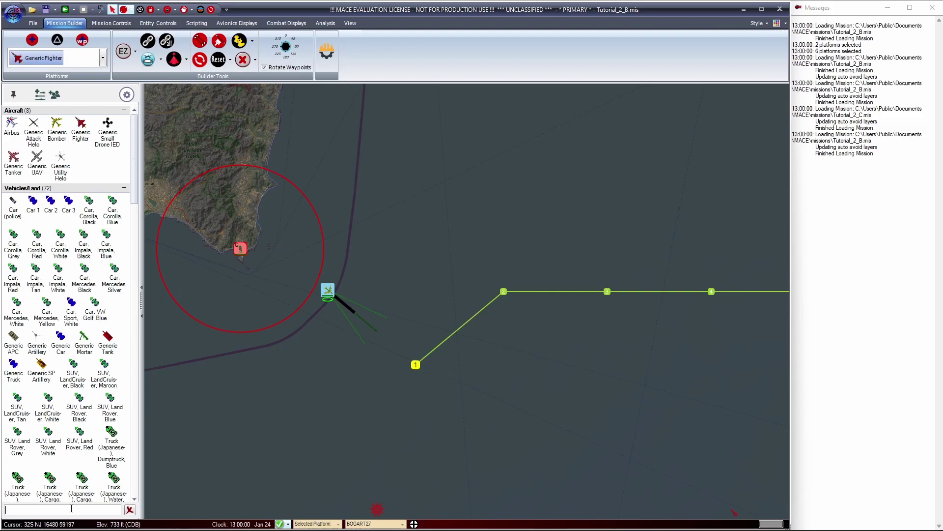
type("fig")
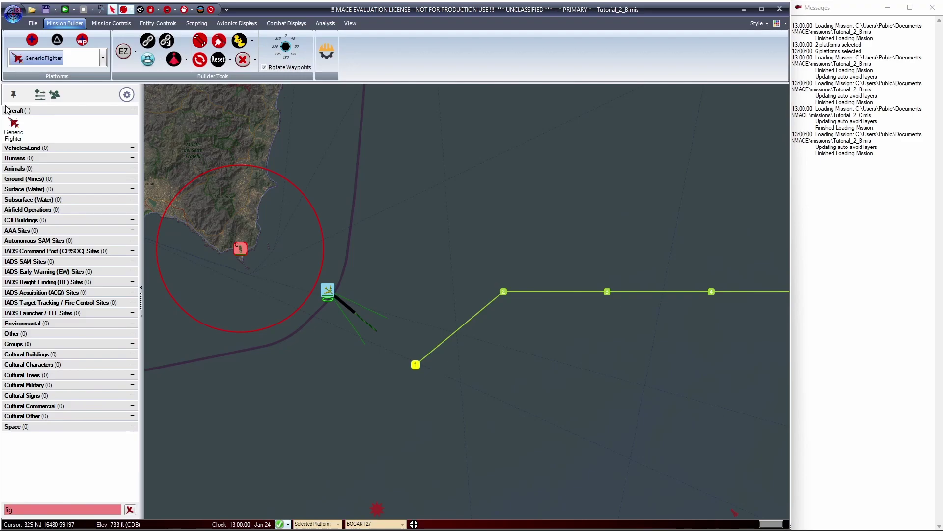
left_click(13, 129)
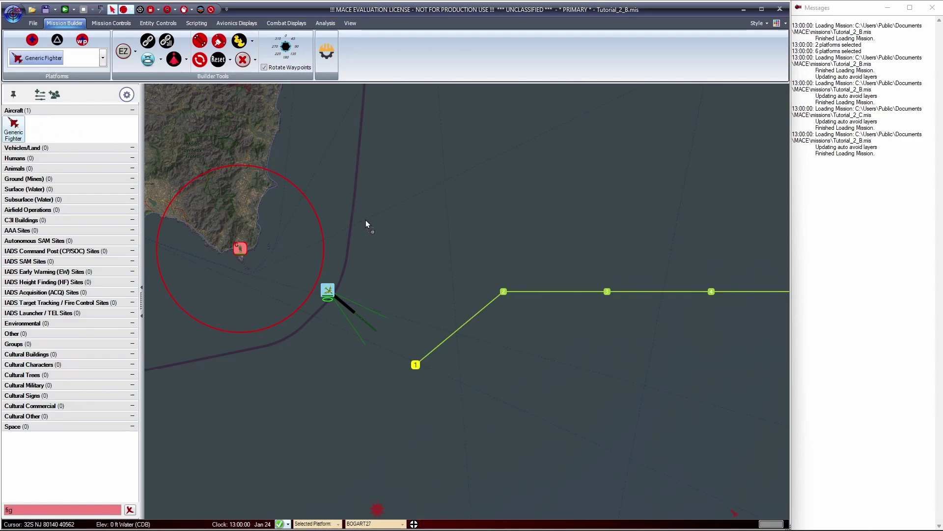
left_click(398, 220)
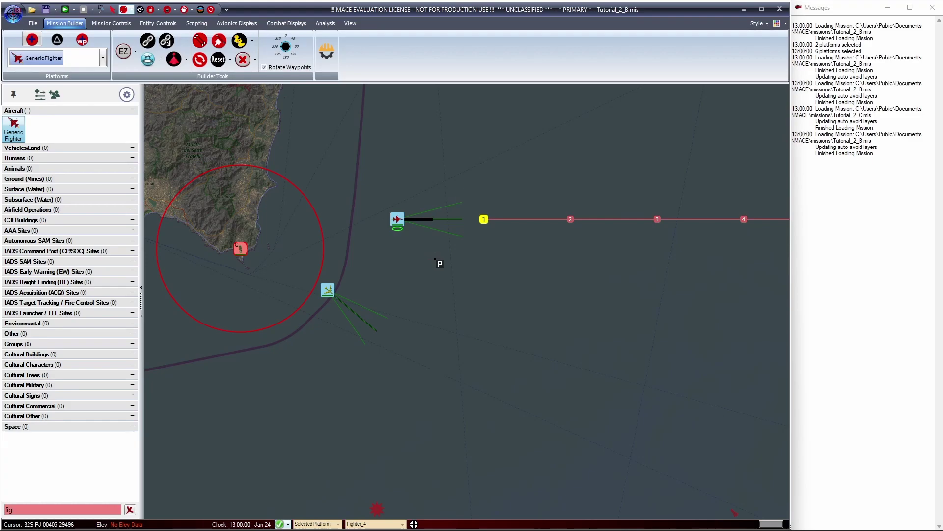
Place a second Generic Fighter south-east of the first, then exit placement mode.
left_click(436, 274)
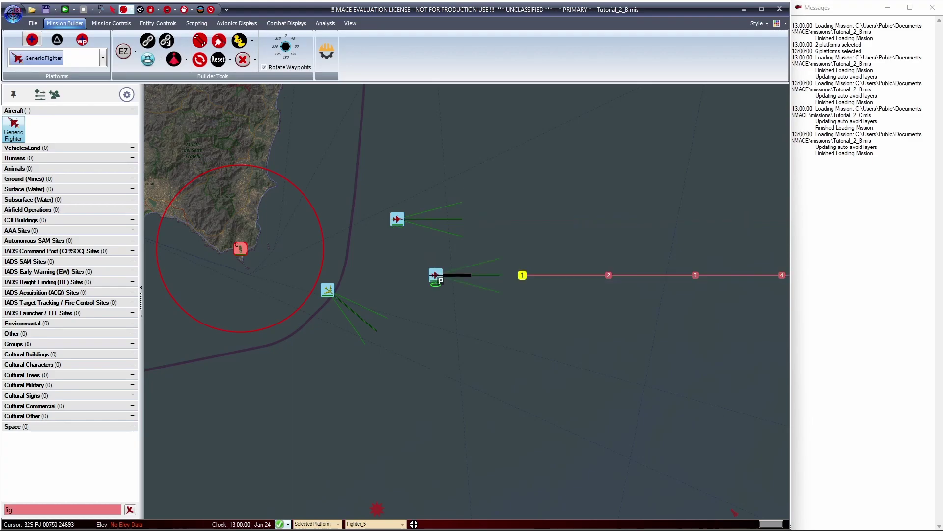
key("Escape")
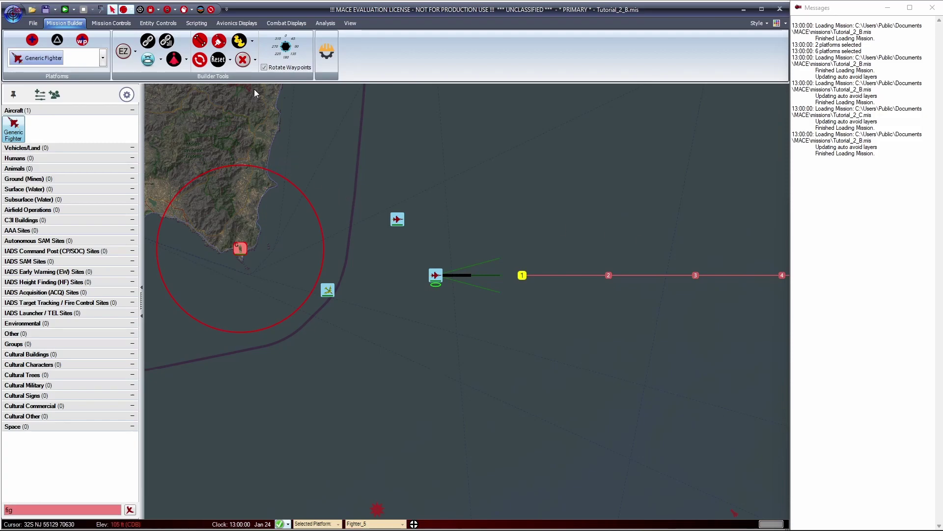
Box-select Fighter_4, Fighter_5 and BOGART27, then select the lower fighter to show its route.
left_click(101, 9)
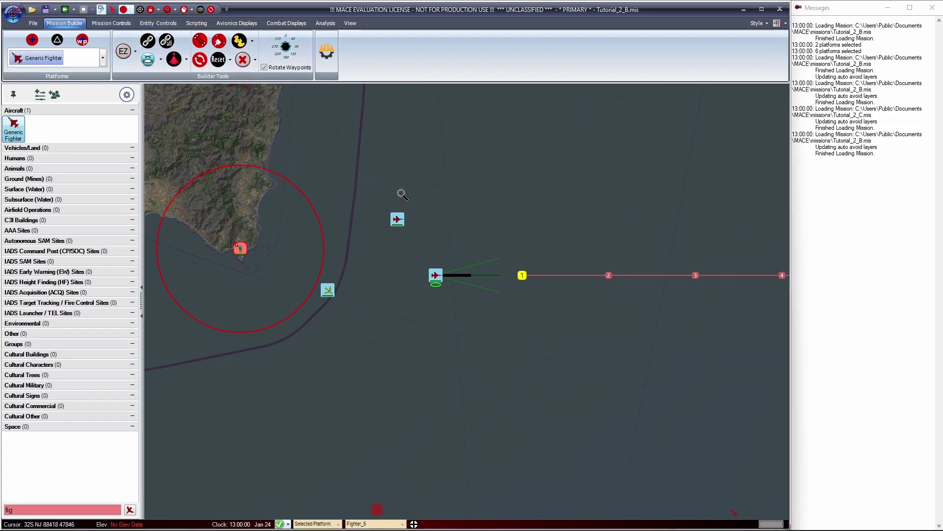
key("Escape")
scroll(332, 173, "up", 2)
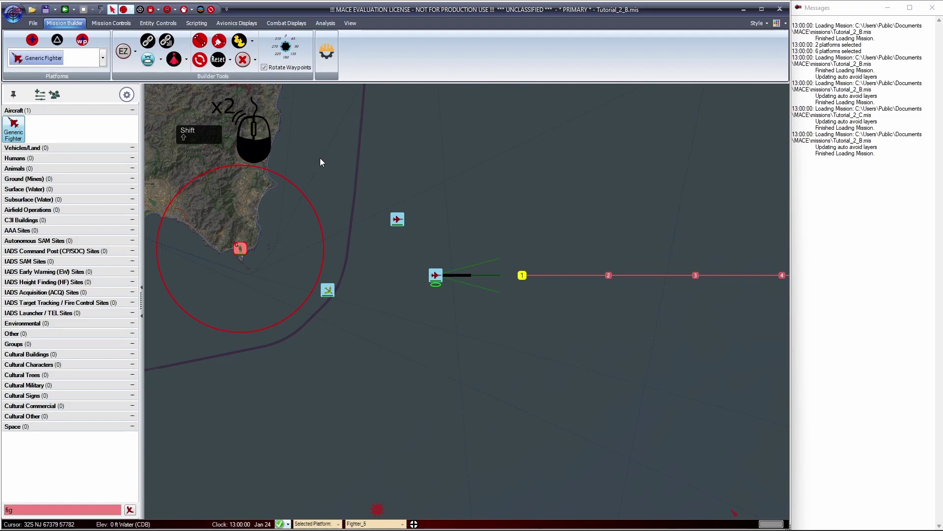
left_click_drag(285, 141, 462, 353)
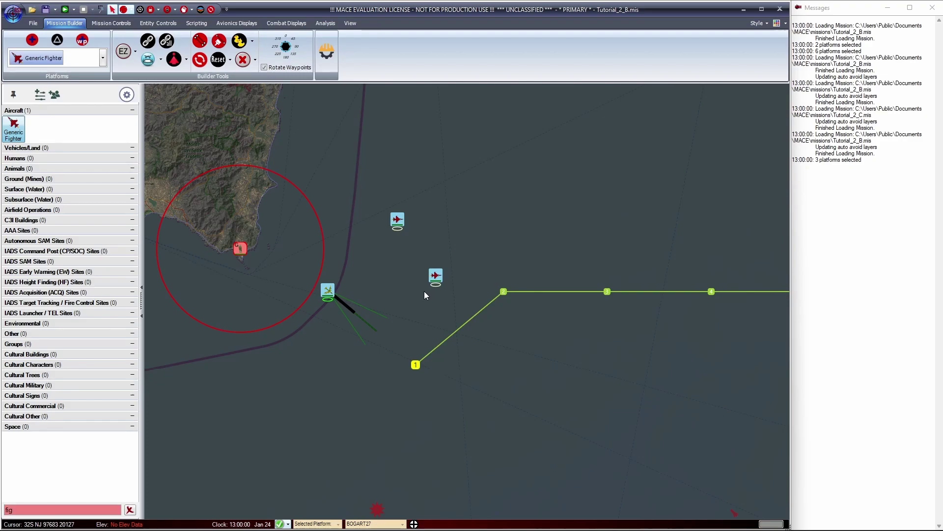
key("shift")
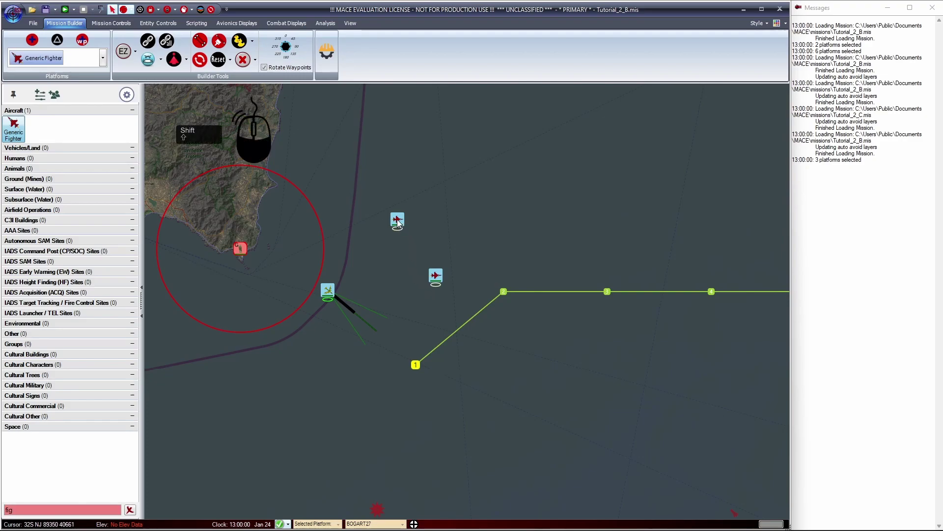
left_click(436, 278)
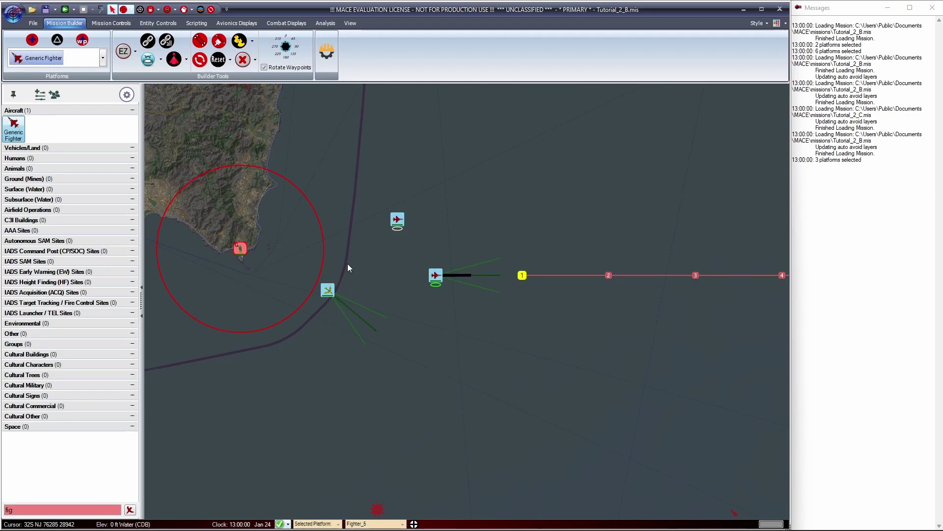
Review the Fighter_5, Fighter_4 and BOGART27 properties tabs, close them, then select Fighter_4's route.
right_click(440, 274)
left_click(447, 279)
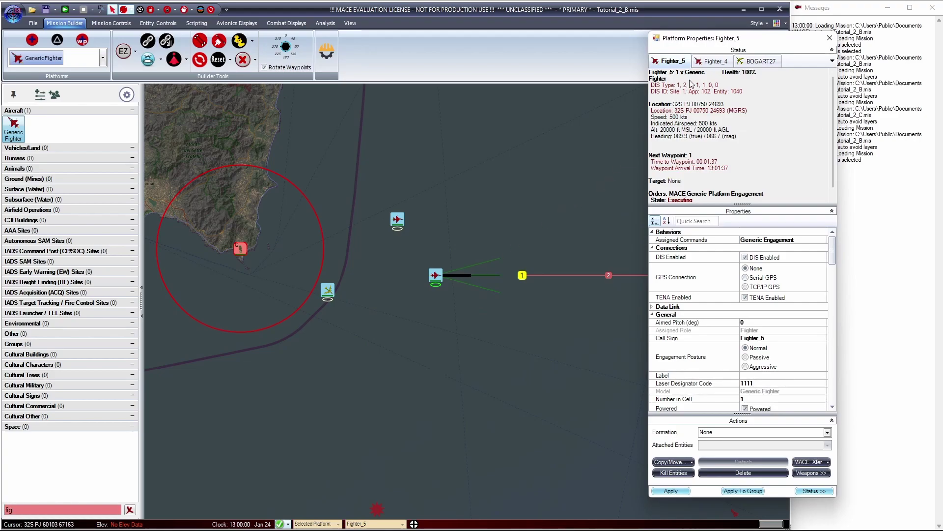
left_click(711, 62)
left_click(759, 61)
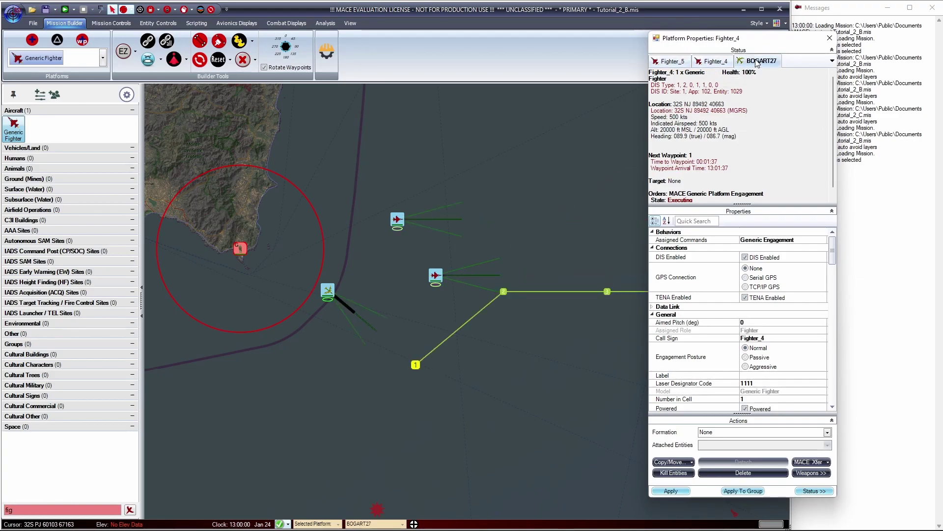
left_click(669, 67)
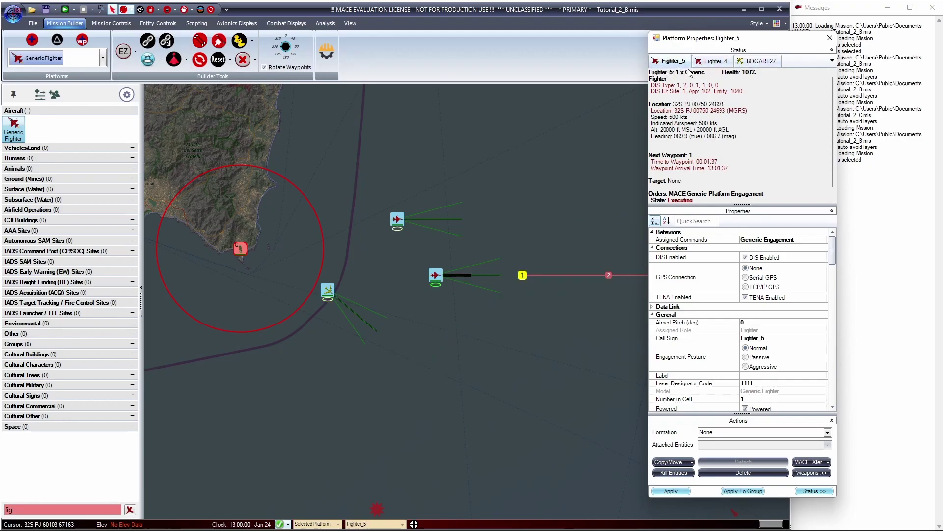
left_click(438, 279)
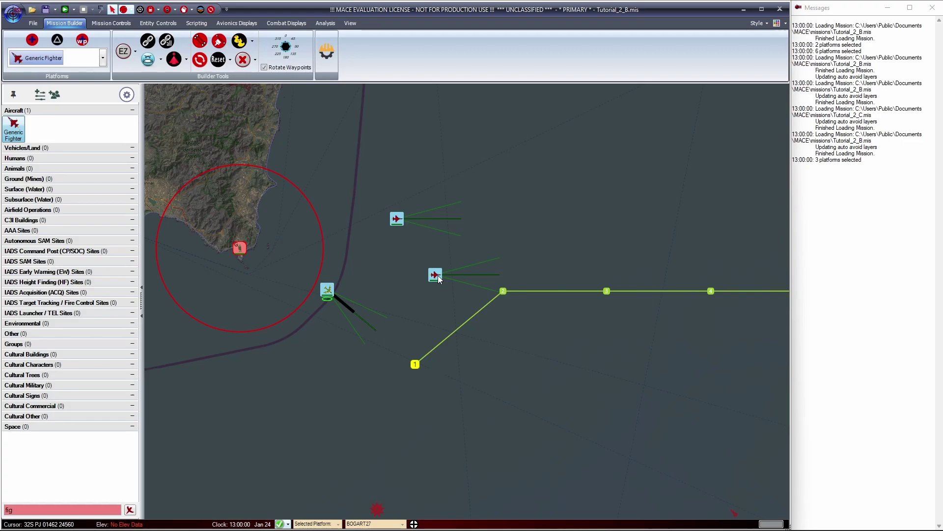
double_click(438, 277, "shift")
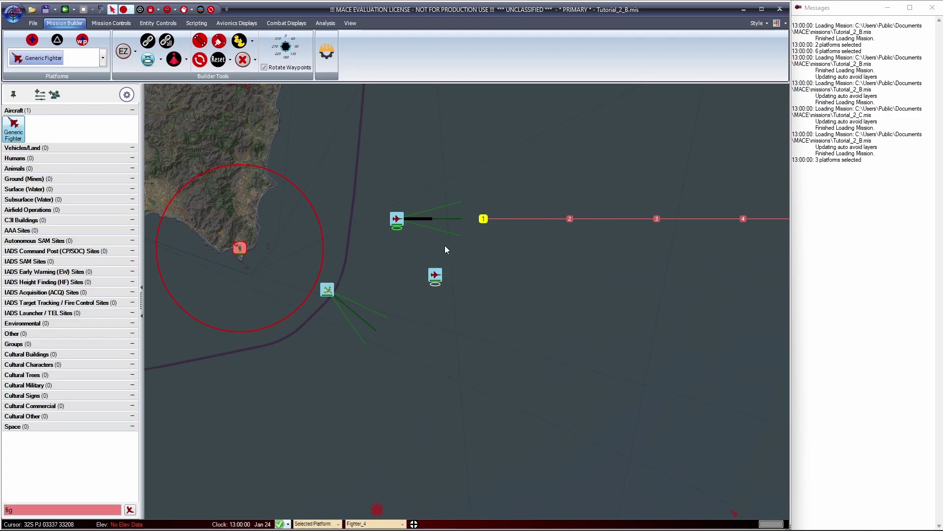
Select both fighter jets and save them as Group 1 with Ctrl+1, checking the log confirmation.
key("ctrl")
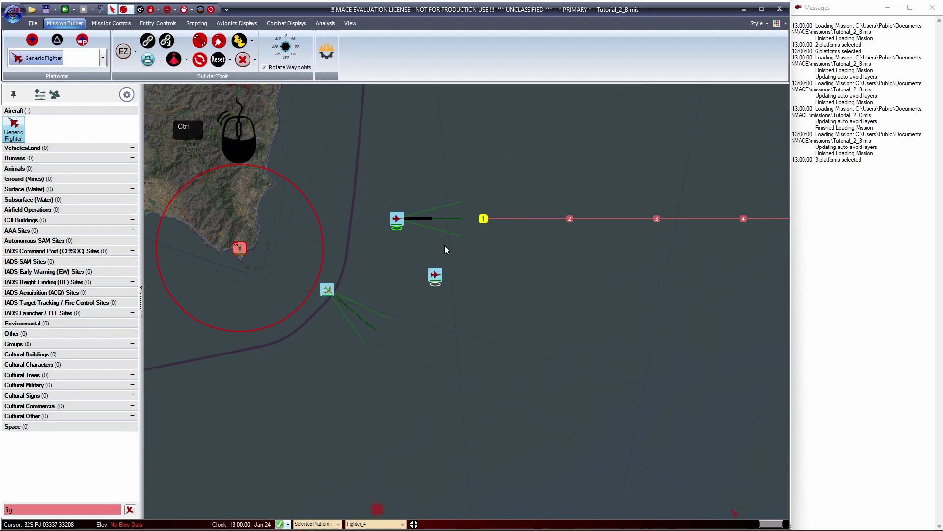
left_click_drag(446, 250, 417, 250)
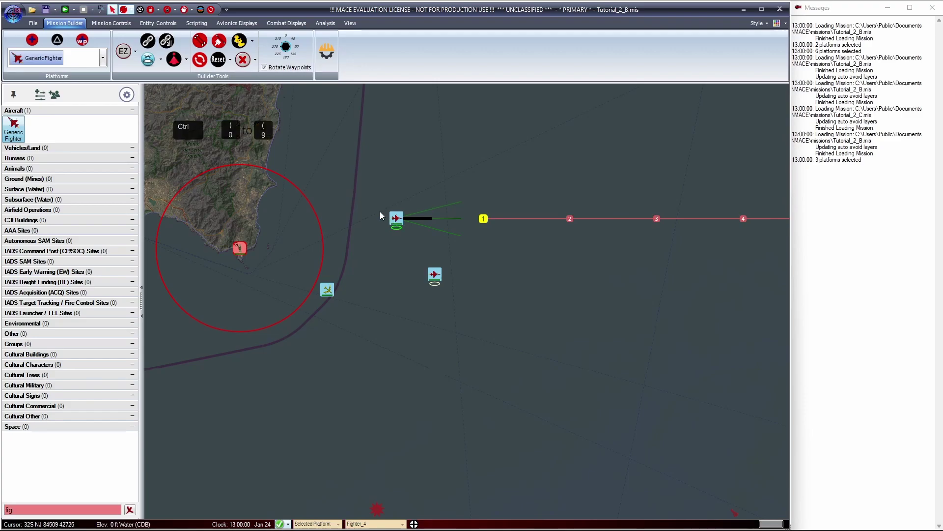
key("ctrl+1")
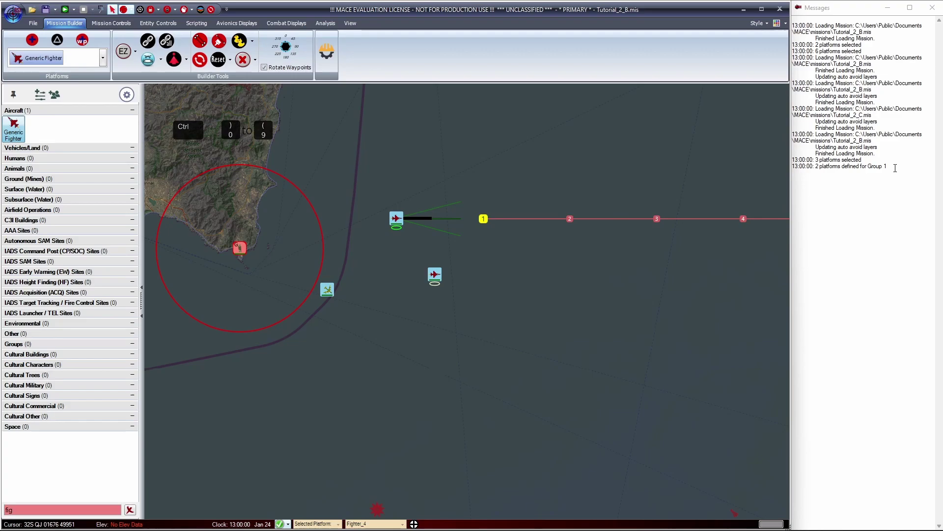
left_click_drag(888, 166, 793, 170)
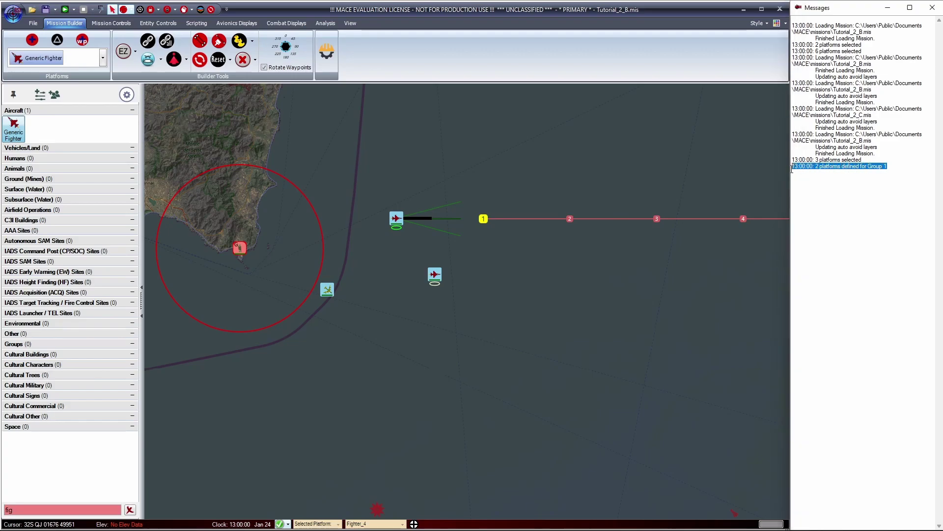
left_click(810, 195)
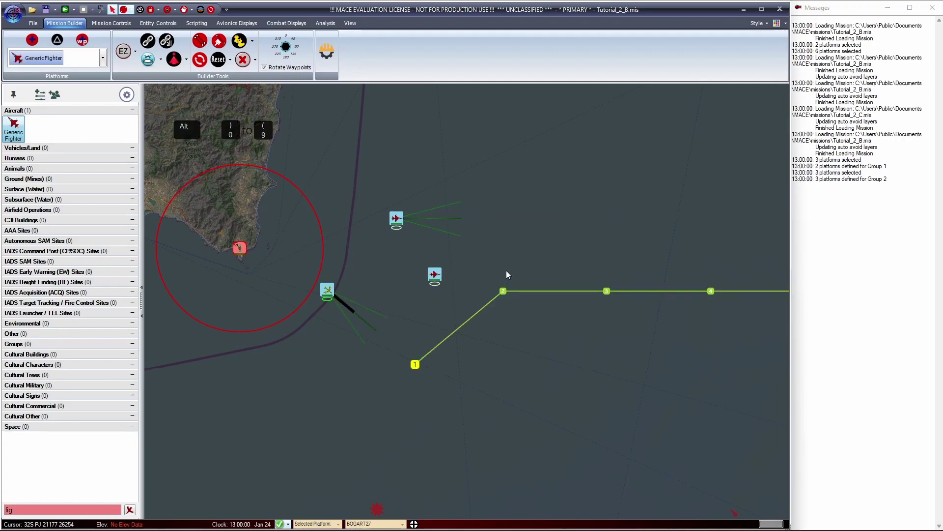
Toggle between Group 1 and Group 2 with Alt+1 and Alt+2.
key("alt+1")
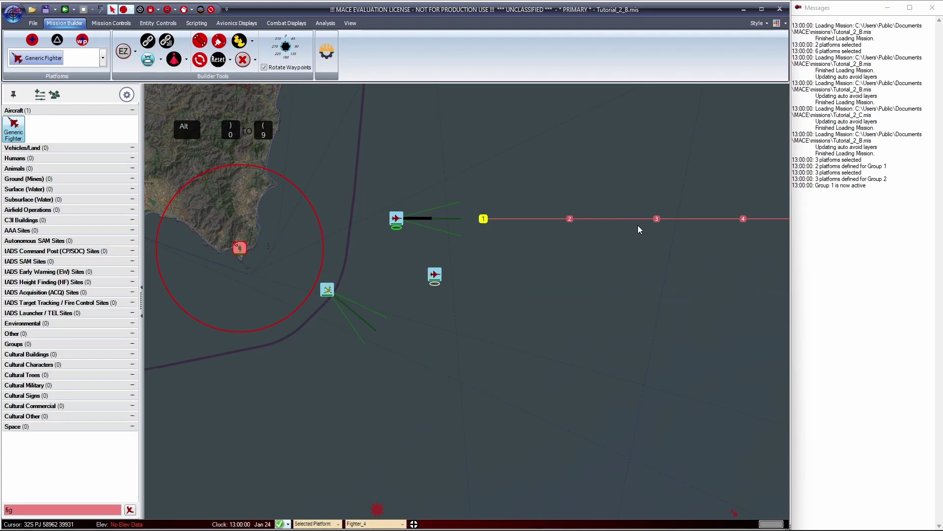
key("alt+2")
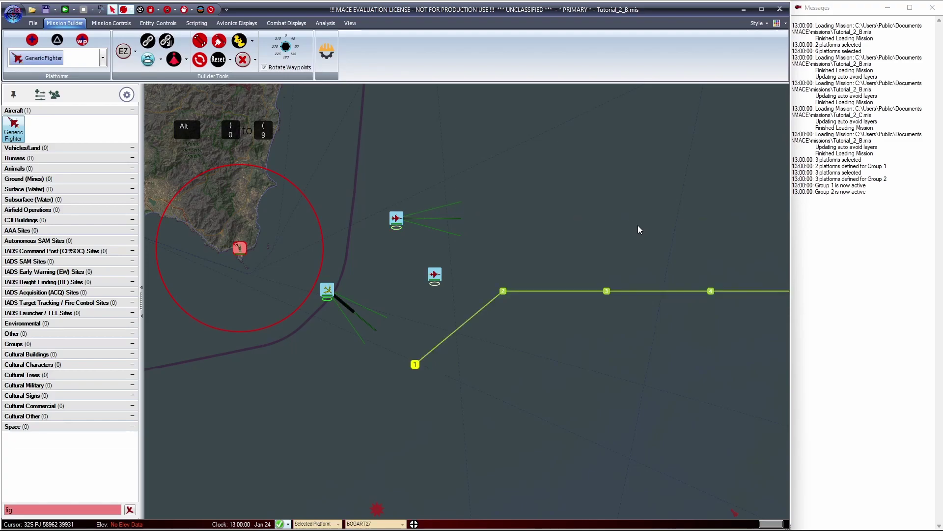
key("alt+1")
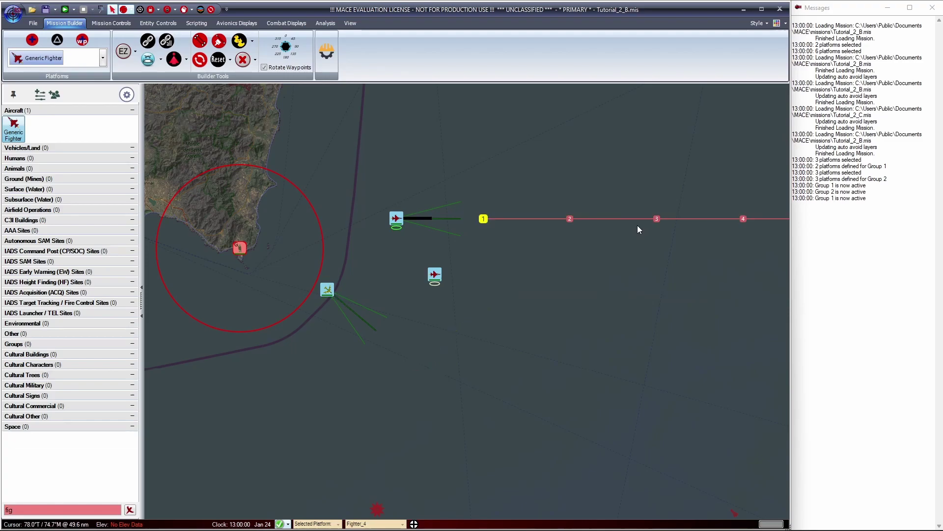
key("alt+2")
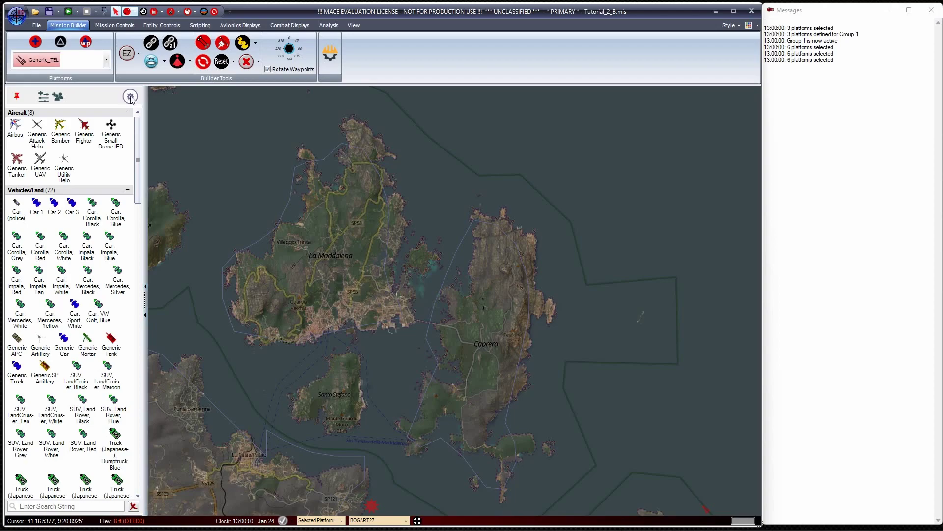
Filter the platform palette to the IADS site categories and collapse them all.
left_click(135, 98)
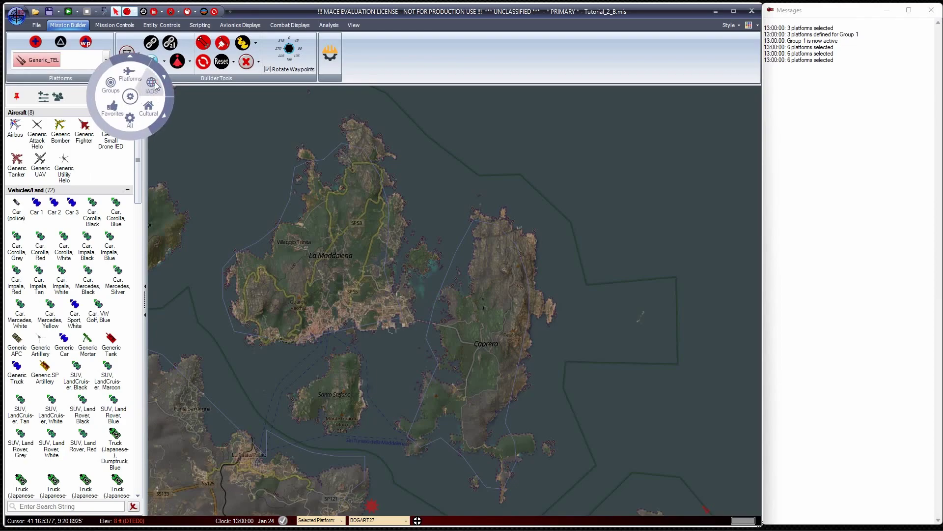
left_click(154, 84)
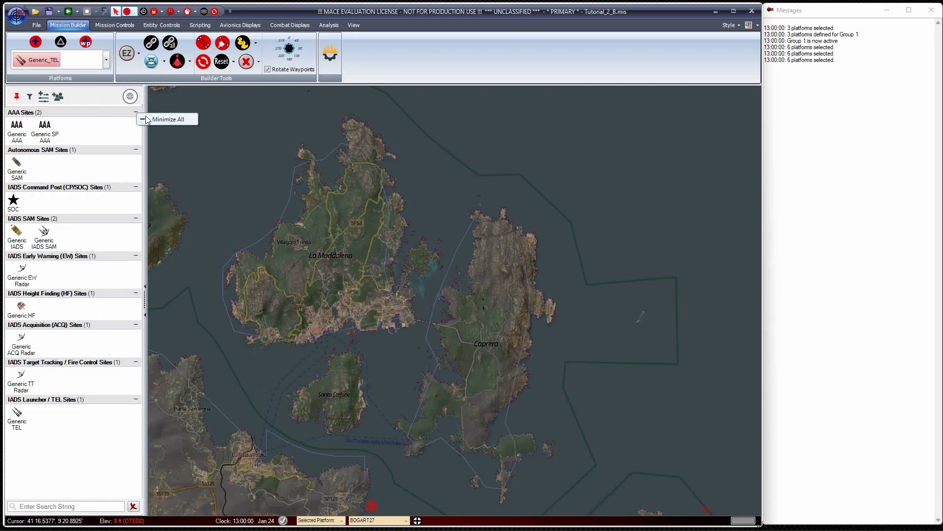
left_click(146, 118)
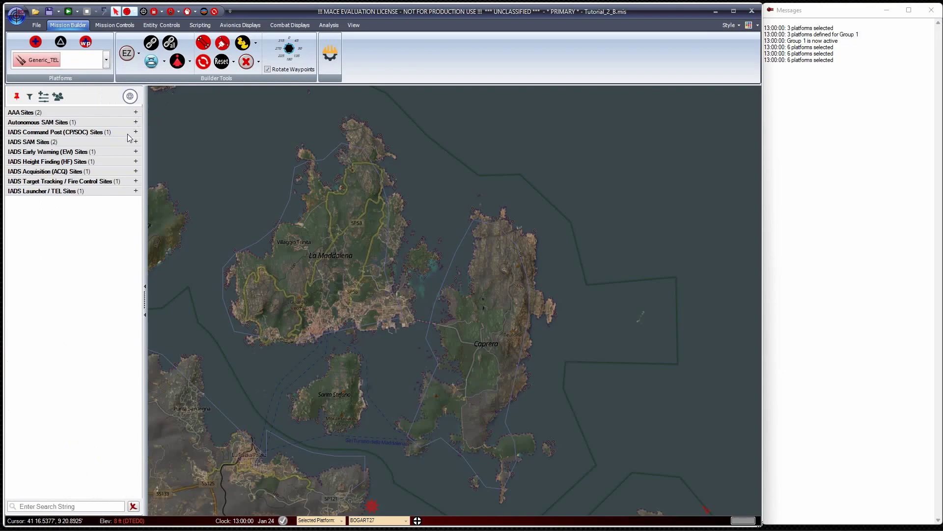
Place a SOC command post, SOC_16, on southern La Maddalena from the CP/SOC Sites list.
left_click(136, 133)
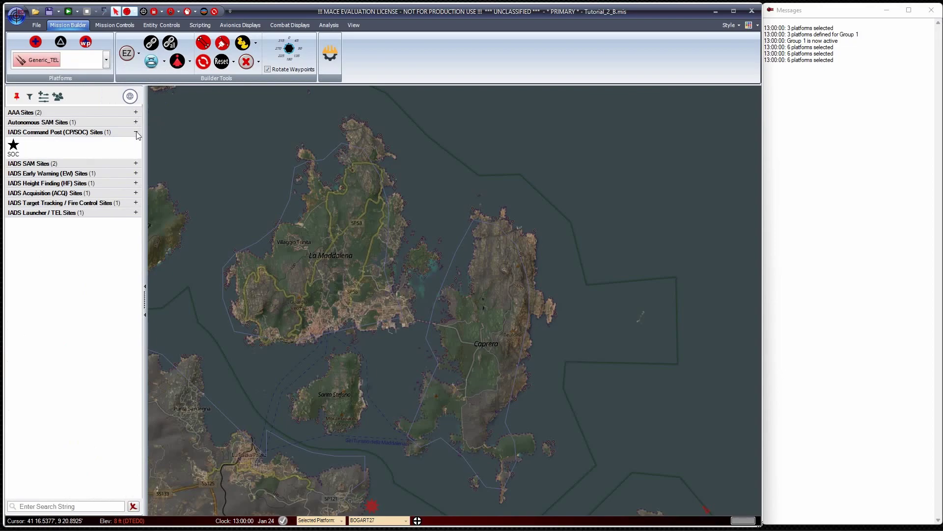
left_click(12, 147)
left_click(348, 308)
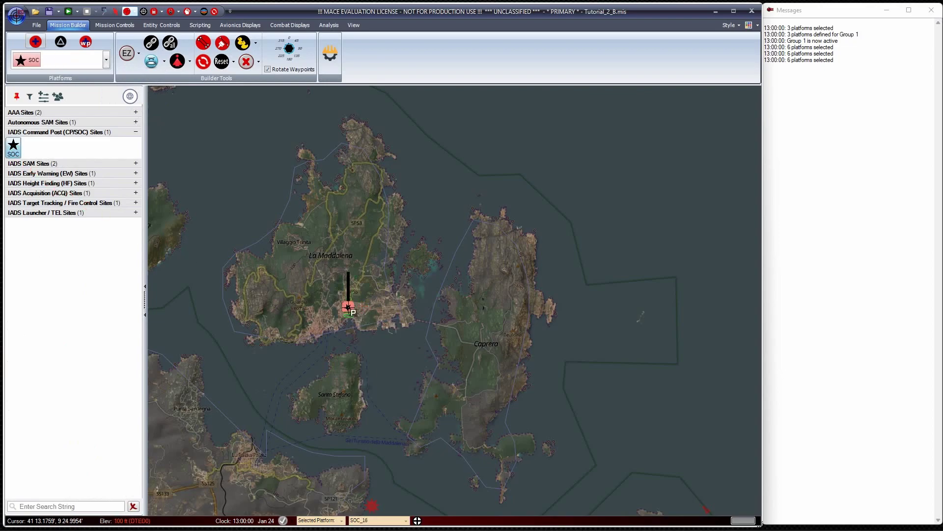
left_click(136, 173)
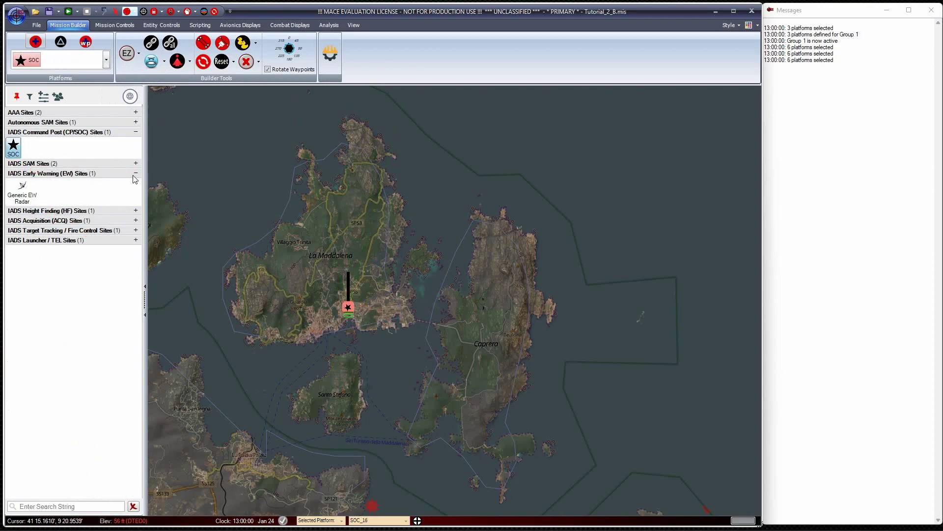
Place Generic EW Radars EW_17 on northern La Maddalena and EW_18 on eastern Caprera.
left_click(32, 196)
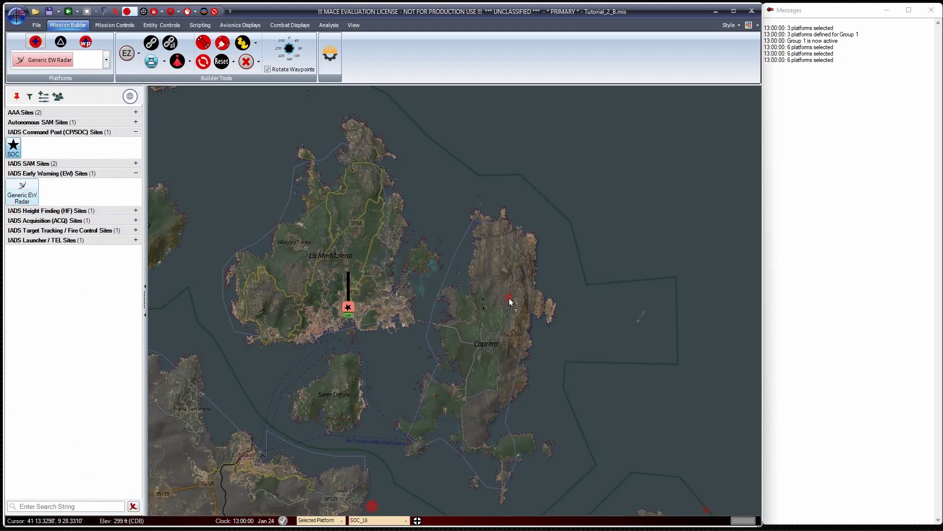
left_click(357, 137)
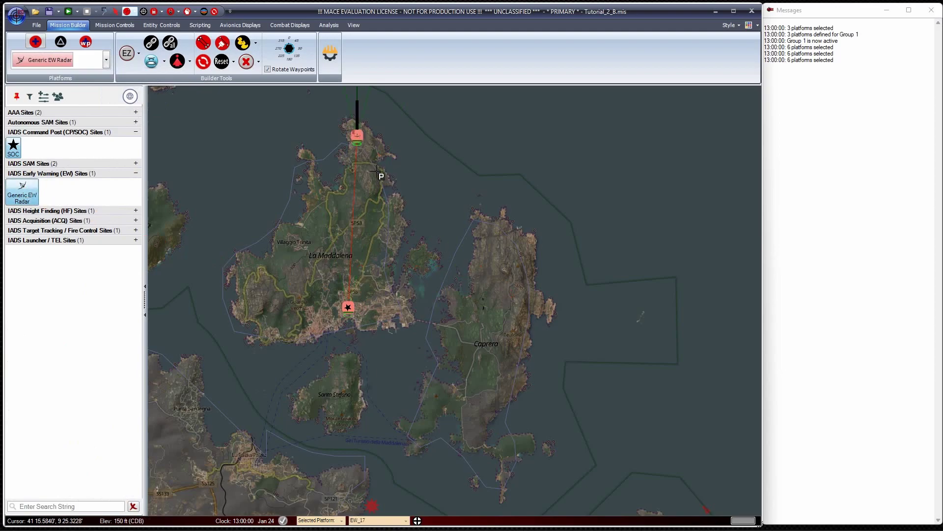
left_click(551, 306)
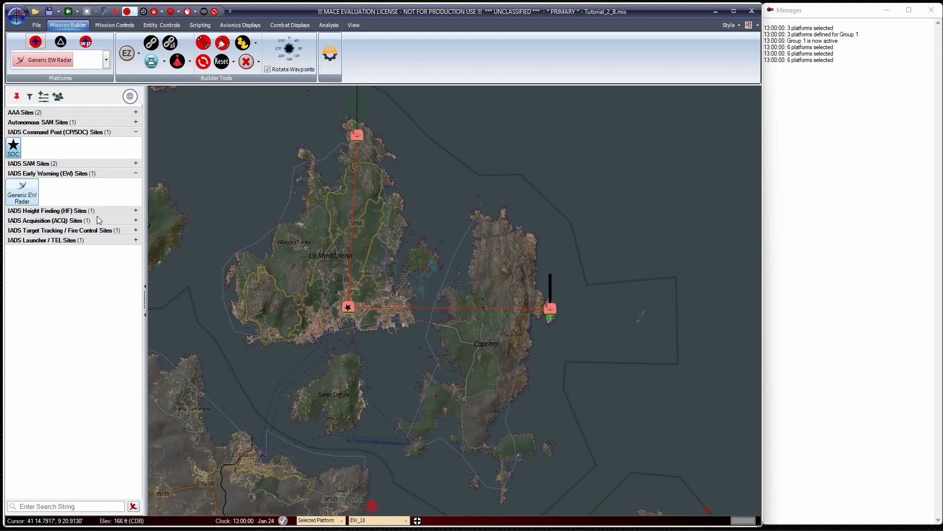
Place a Generic ACQ Radar, ACQ_19, near road SP53 on La Maddalena.
left_click(136, 221)
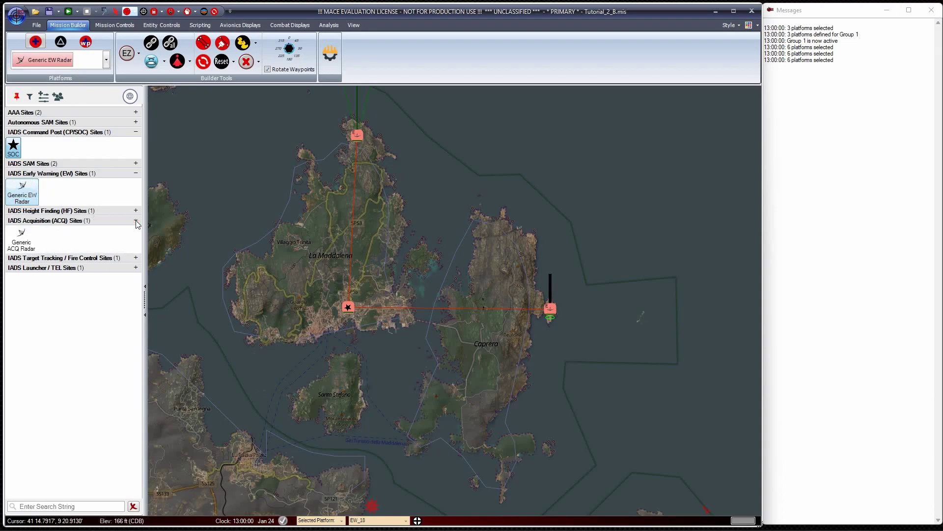
left_click(21, 237)
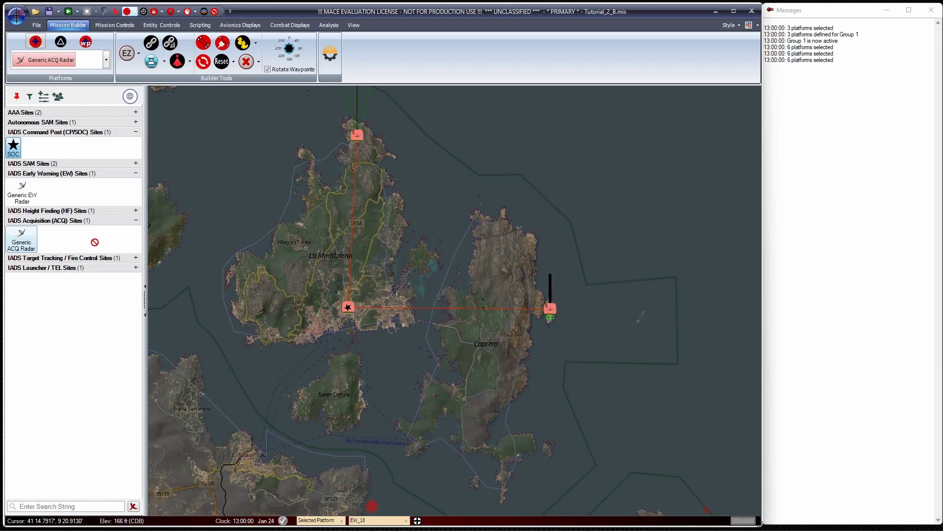
left_click(372, 226)
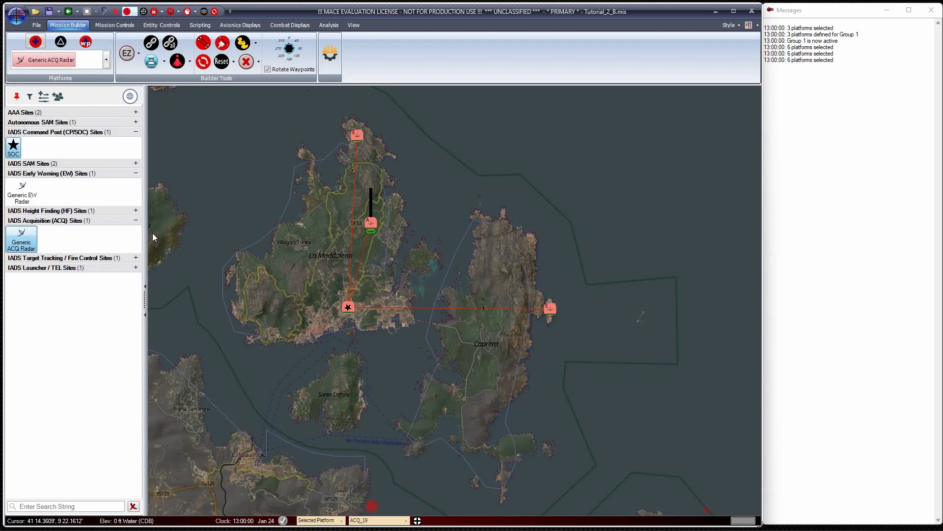
Place a Generic TT Radar west of the acquisition radar and a Generic TEL near the radars.
left_click(136, 259)
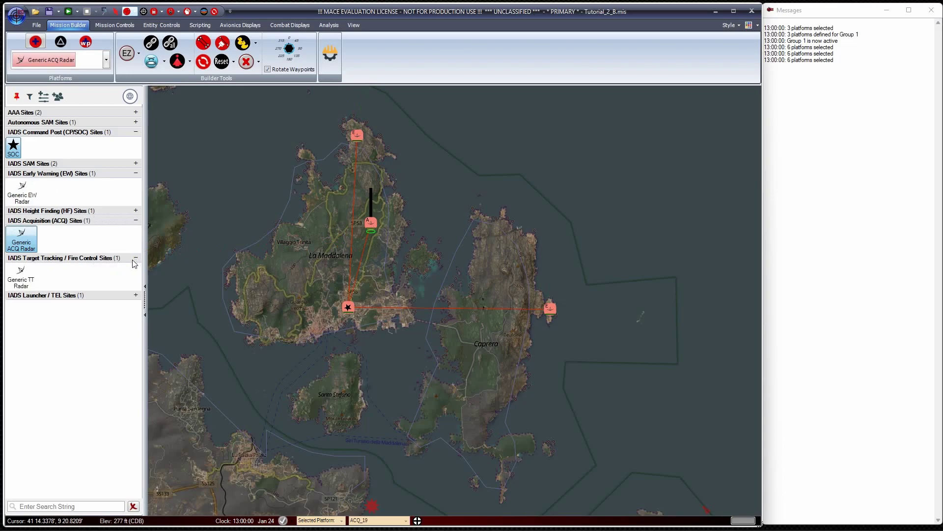
left_click(24, 277)
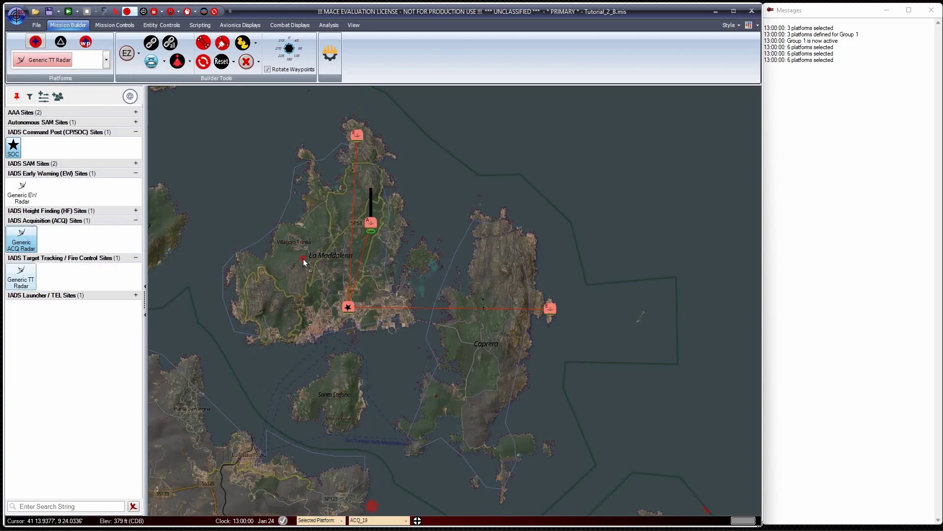
left_click(339, 217)
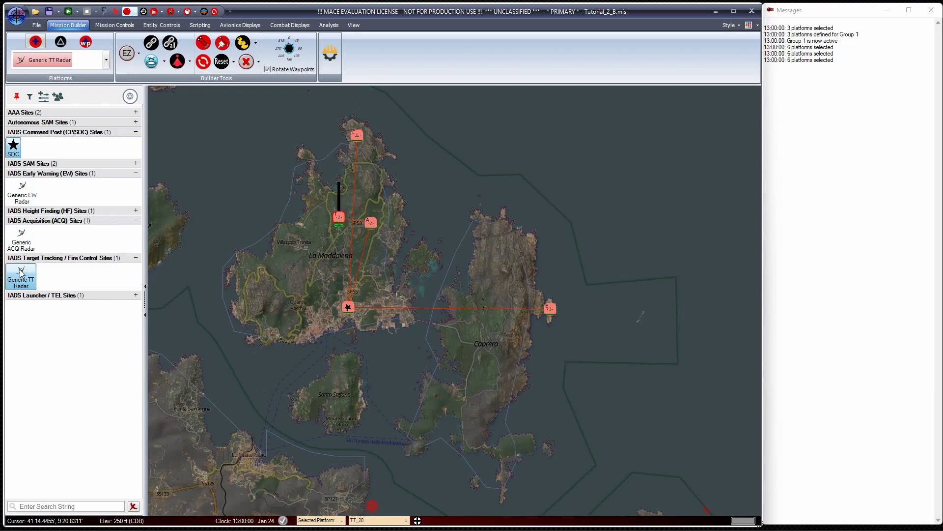
left_click(136, 295)
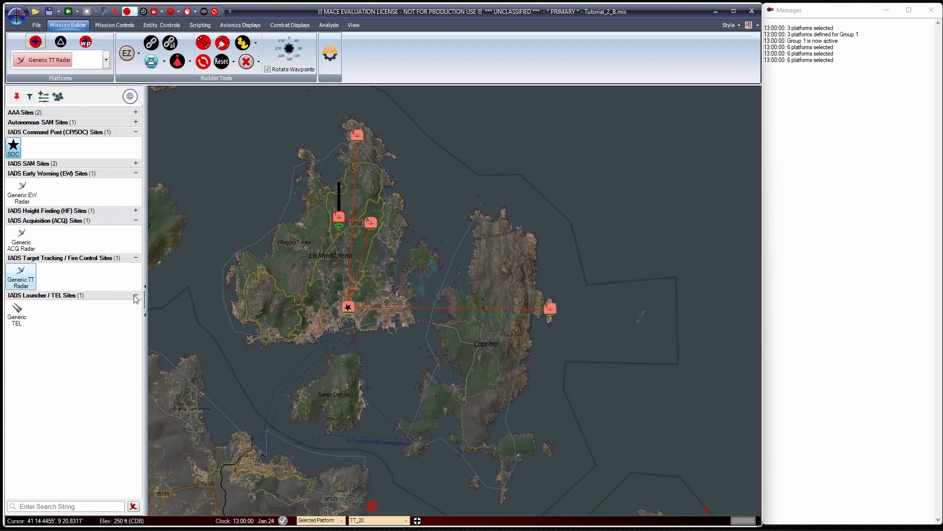
left_click(17, 312)
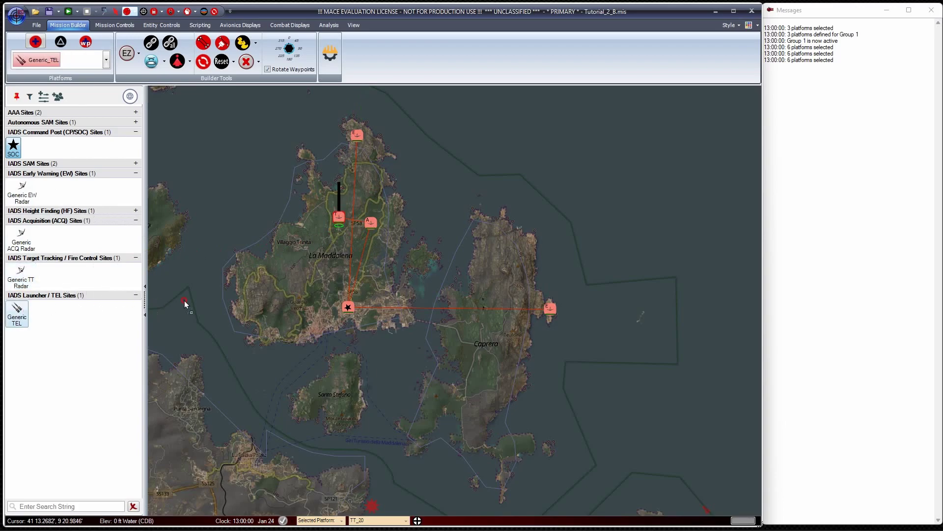
left_click(388, 222)
key("Escape")
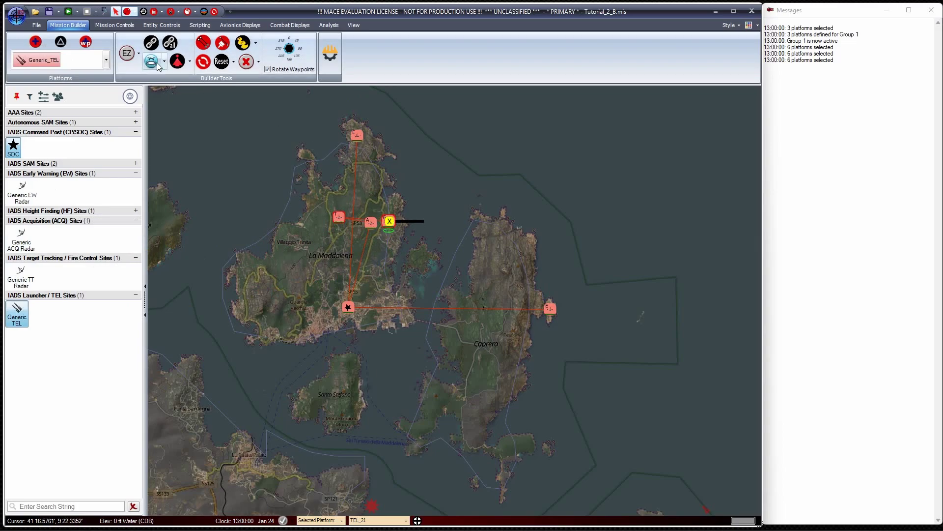
Inspect TT_20, EW_17, ACQ_19 and EW_18, nudging ACQ_19 slightly north-west.
left_click(336, 216)
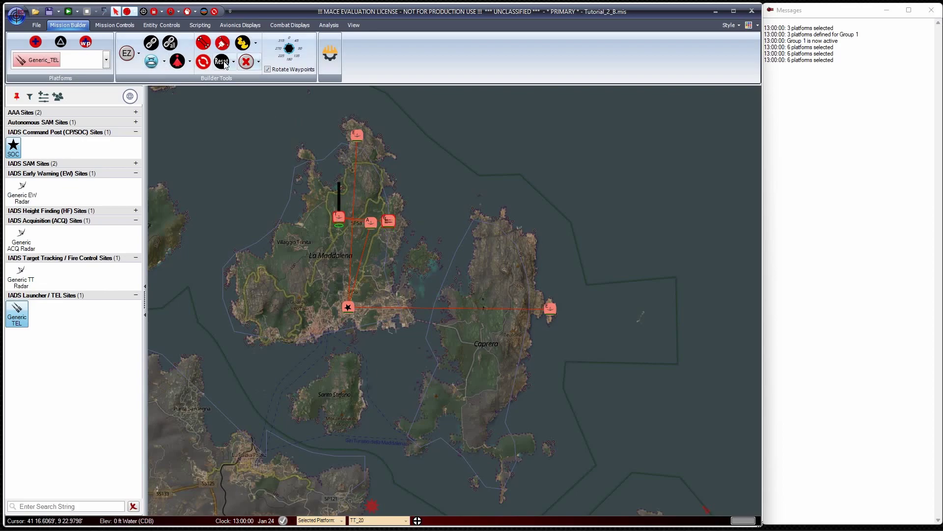
left_click(359, 132)
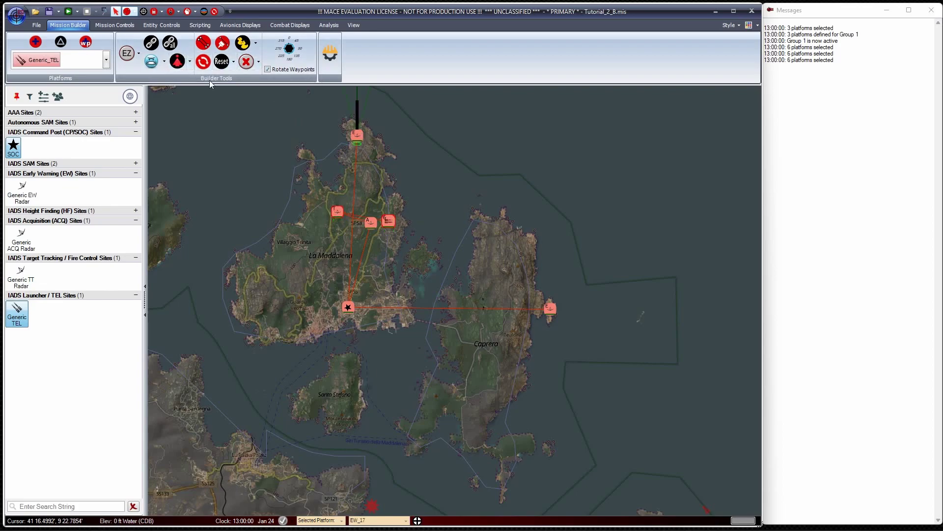
left_click(369, 221)
left_click_drag(371, 221, 366, 216)
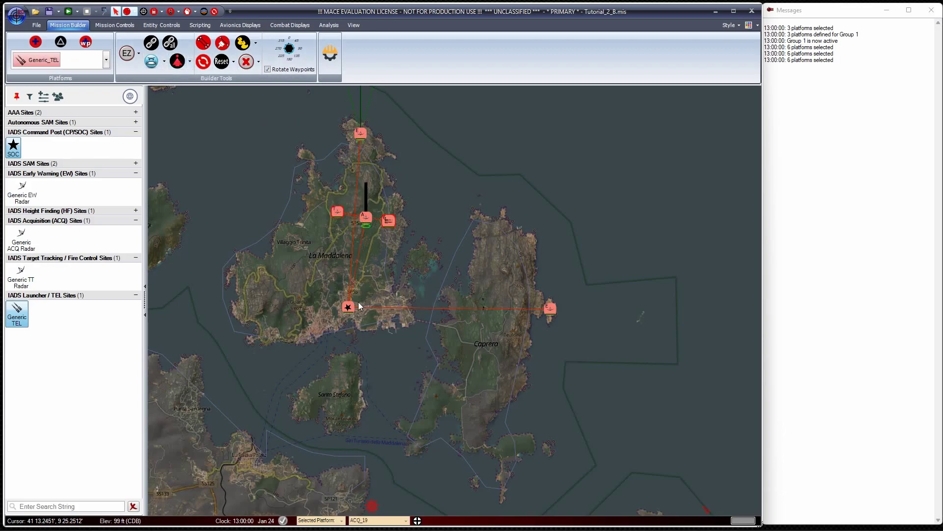
left_click(550, 308)
Place another Generic ACQ Radar on La Maddalena and snap it to the nearby high point.
left_click(169, 66)
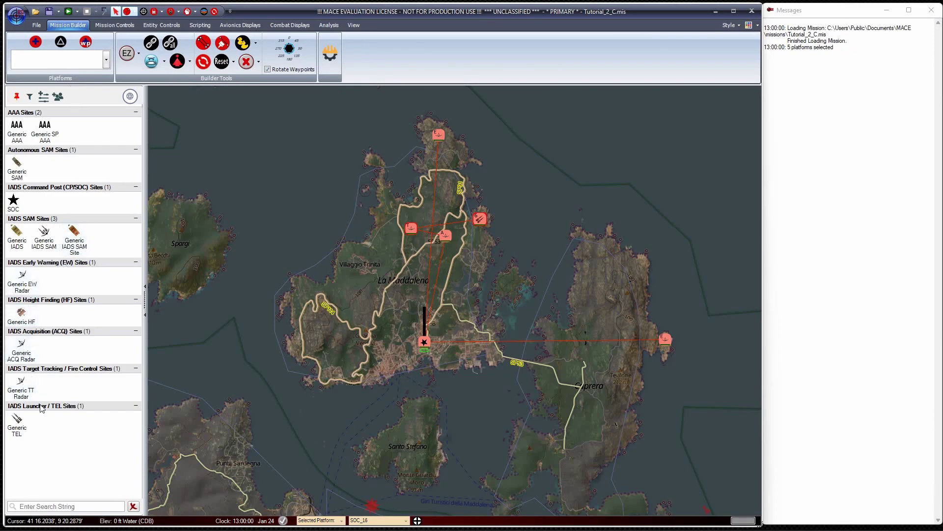
left_click(21, 349)
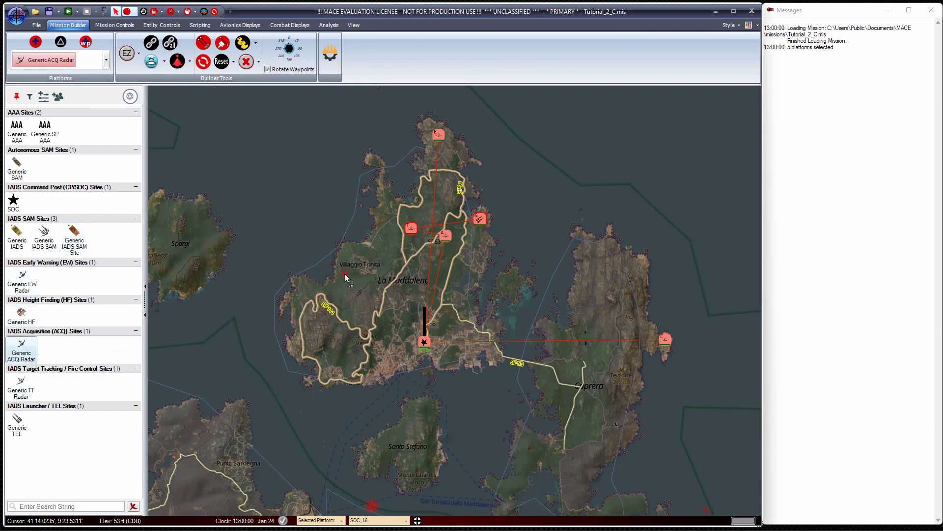
left_click(301, 279)
left_click(176, 62)
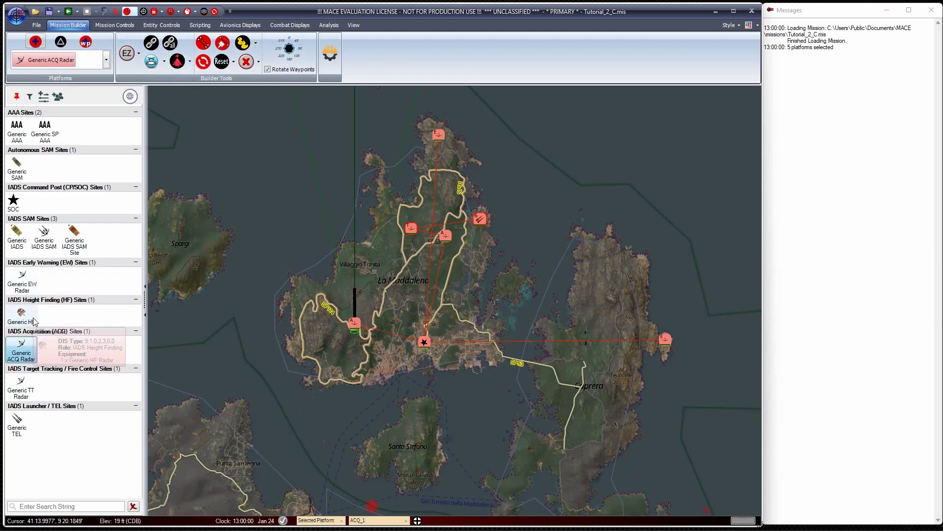
Place a Generic IADS SAM Site on western La Maddalena and set its heading to 357.
mouse_move(41, 245)
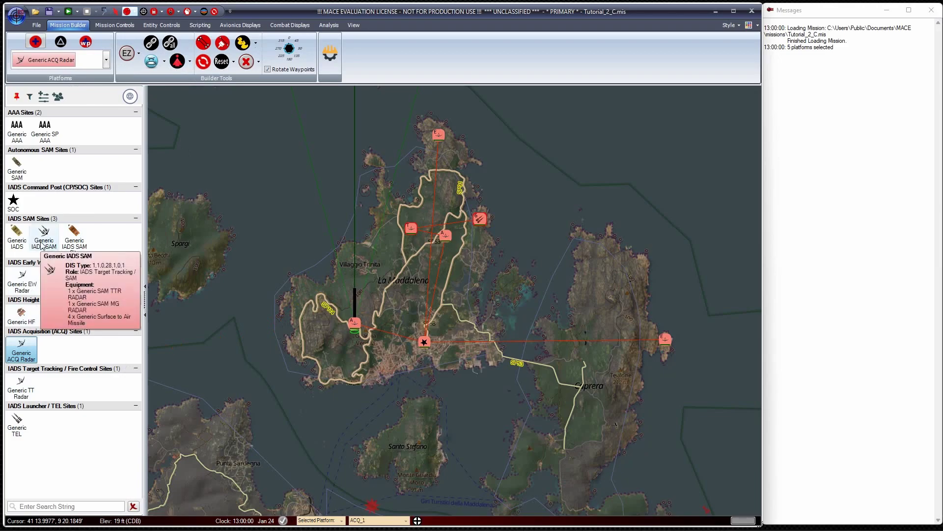
left_click(83, 241)
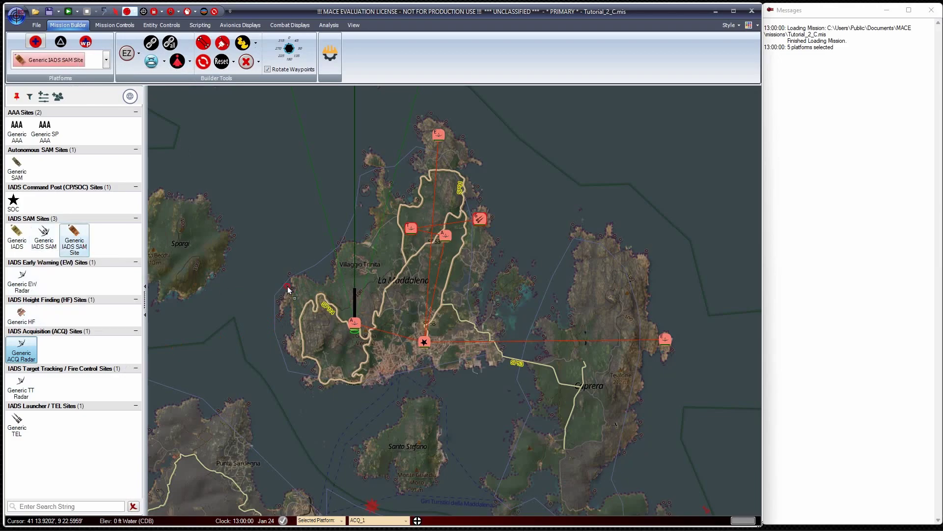
left_click(337, 293)
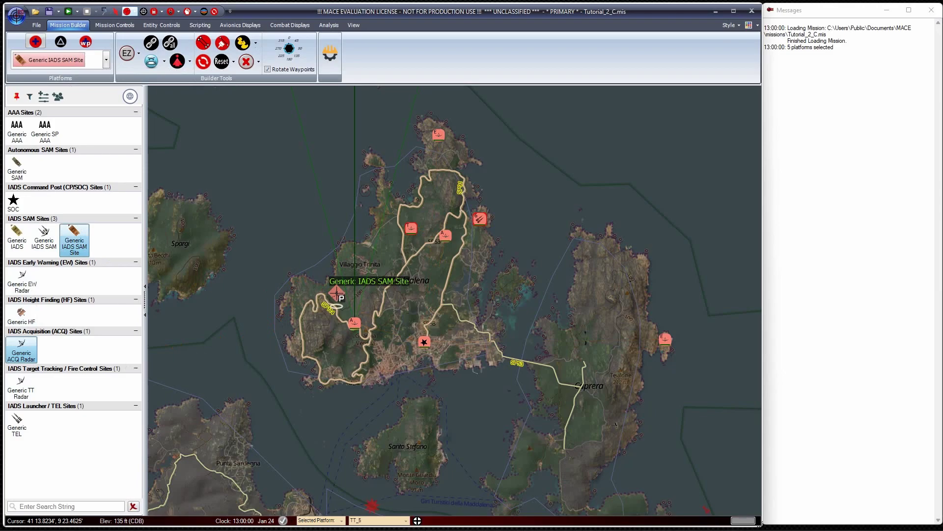
scroll(337, 293, "up", 5)
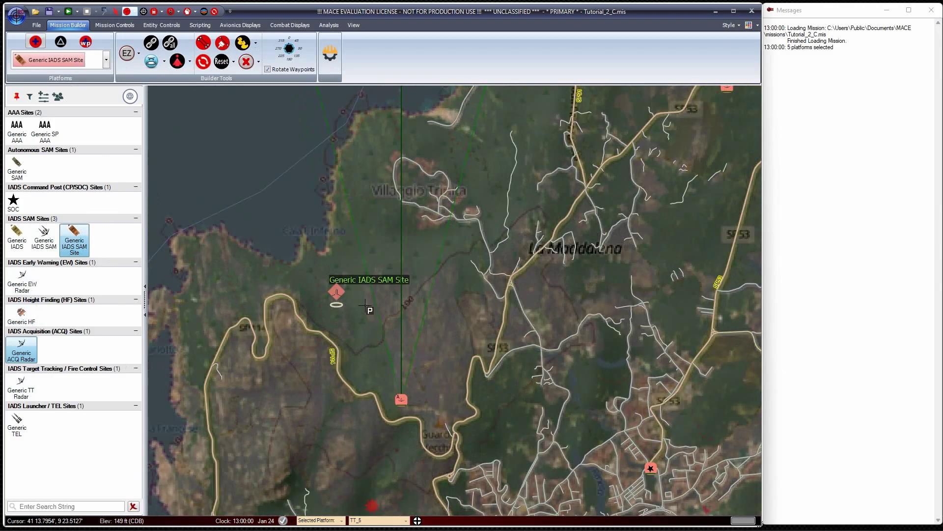
key("Escape")
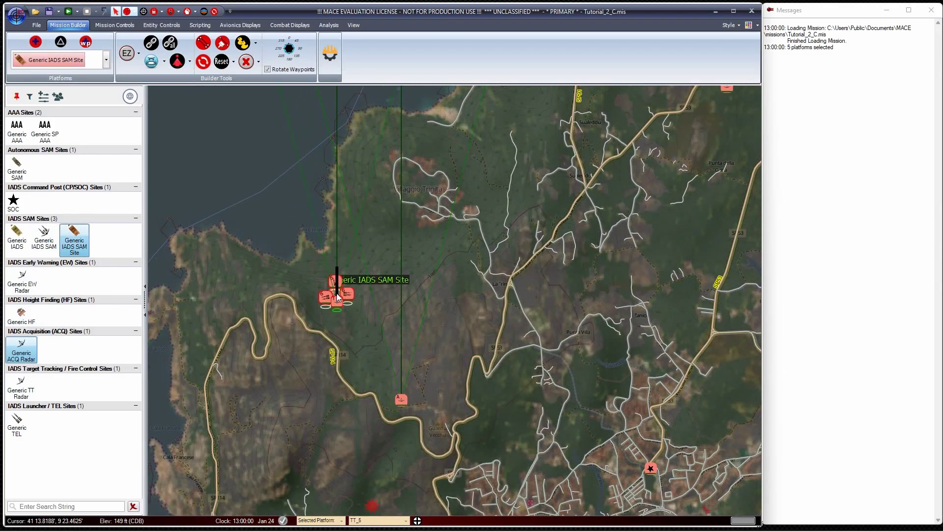
left_click_drag(337, 295, 337, 293)
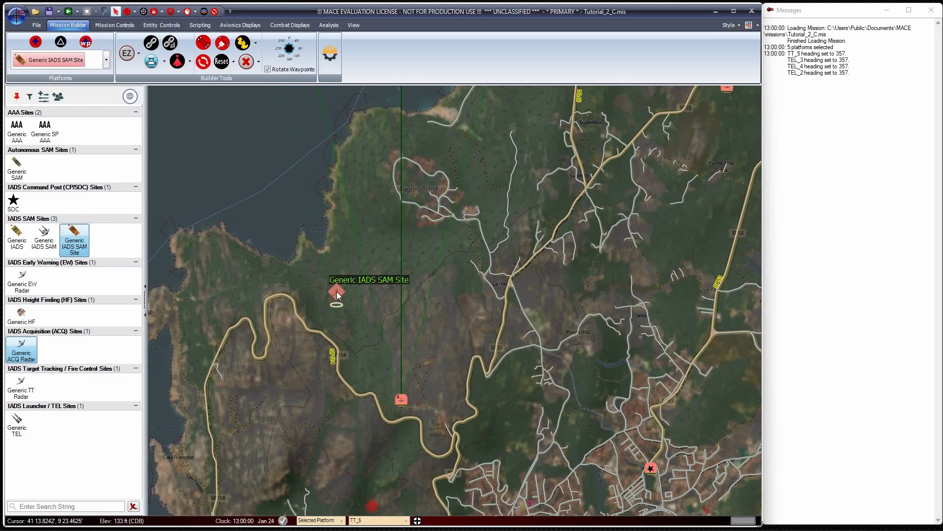
Toggle 2525D aggregate symbols to show the SAM's individual units, then (Re)Link All Nodes in IADS.
left_click(353, 24)
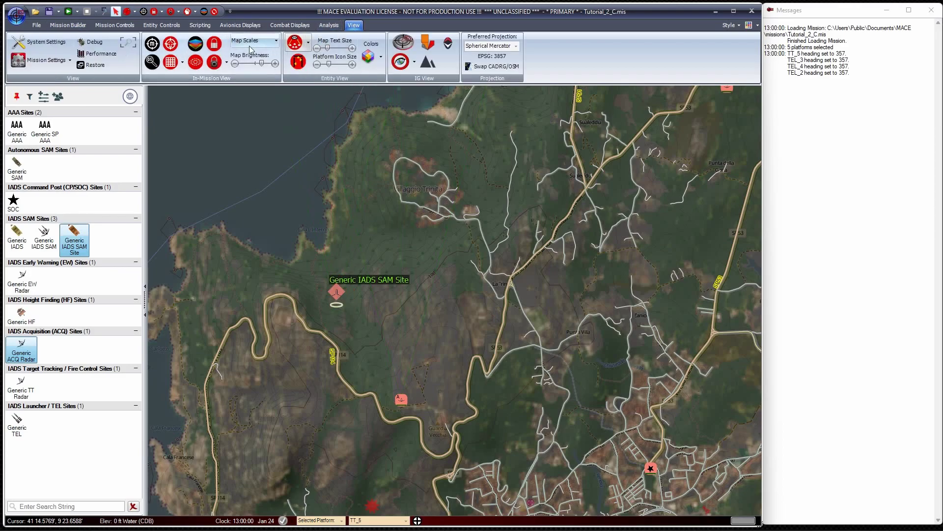
left_click(295, 43)
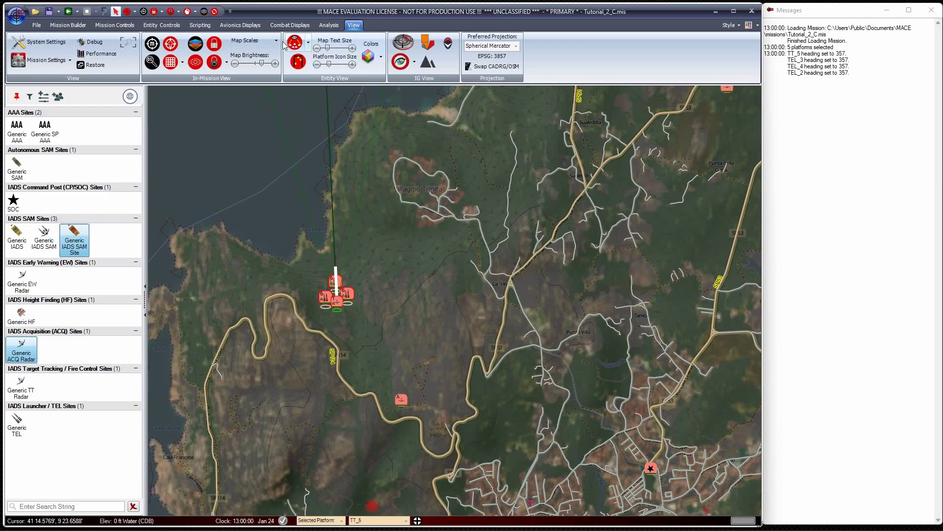
left_click(71, 25)
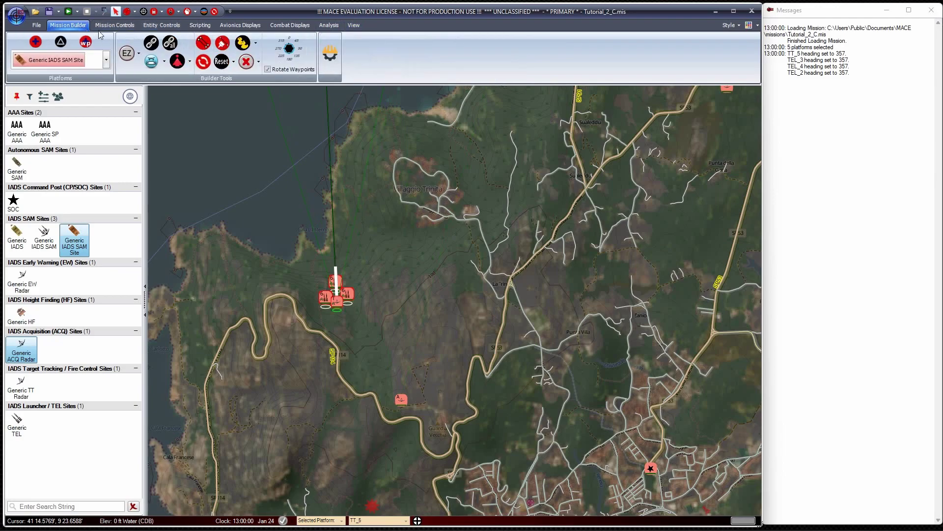
left_click(171, 43)
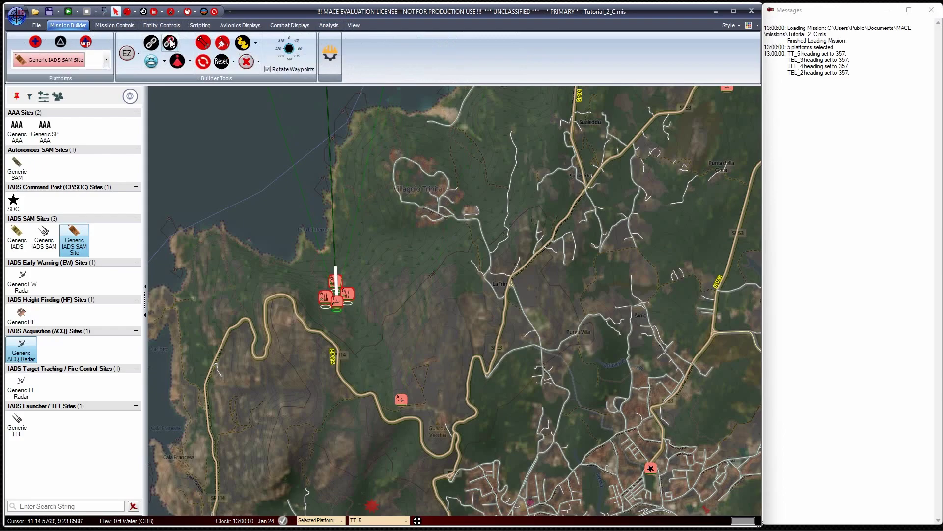
scroll(421, 257, "down", 3)
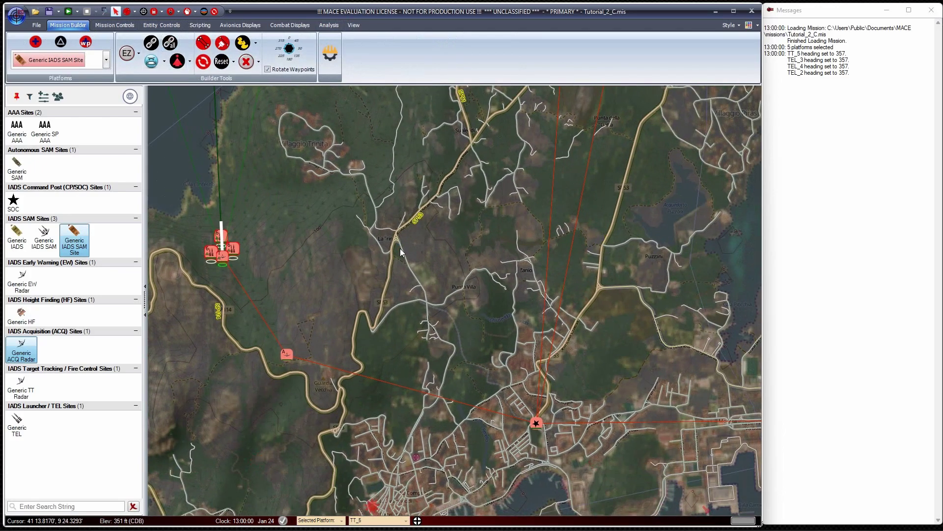
scroll(400, 249, "up", 4)
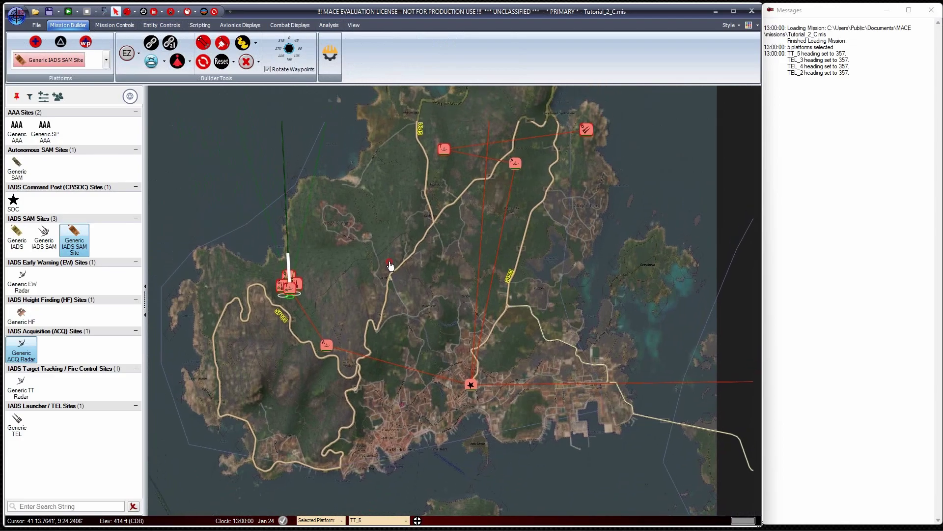
scroll(391, 289, "down", 2)
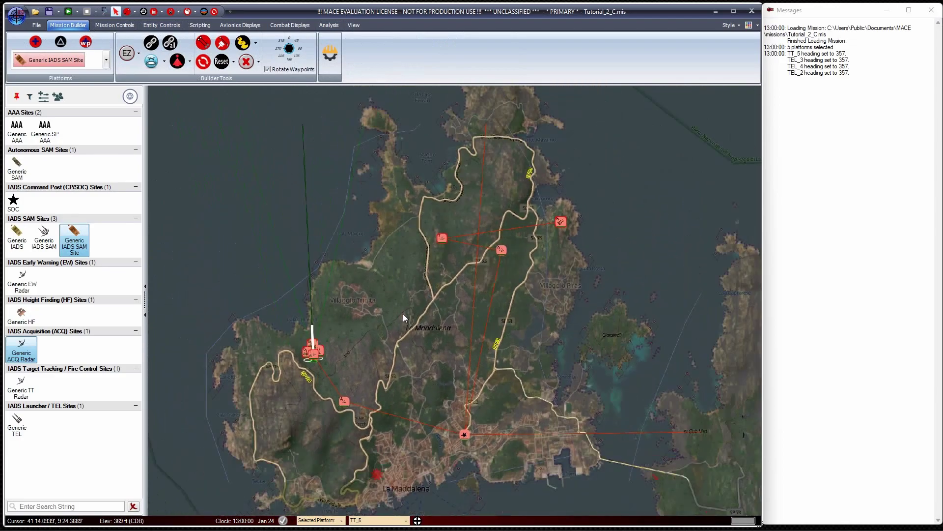
scroll(403, 311, "down", 1)
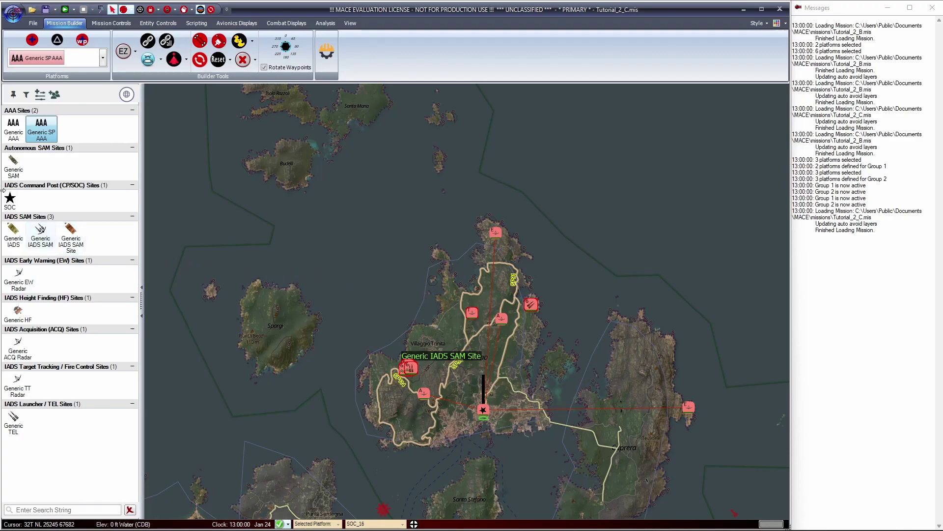
Place an autonomous Generic SAM on Spargi and a Generic SP AAA site on Budelli.
left_click(18, 166)
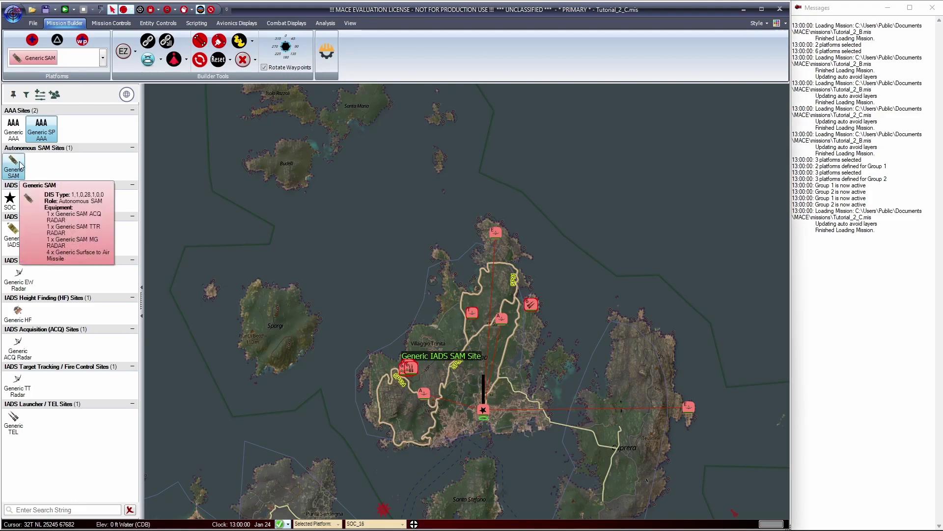
left_click(273, 327)
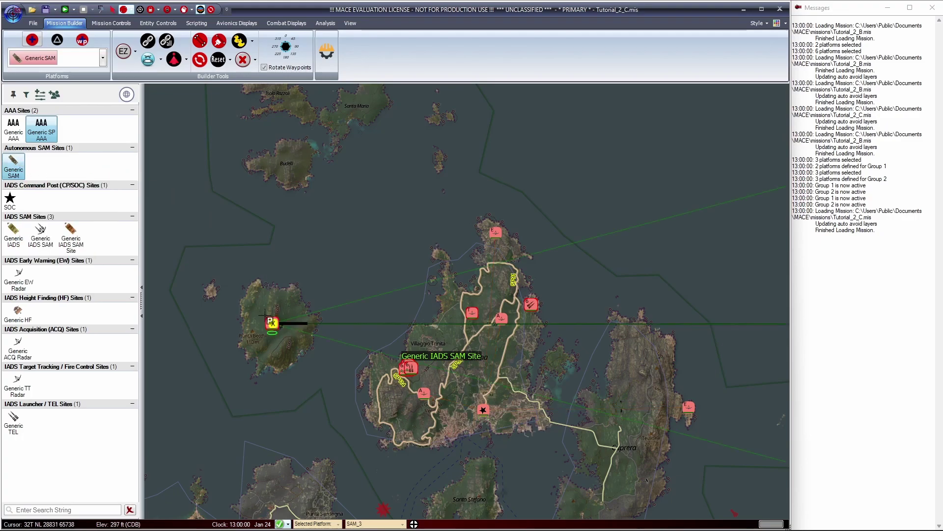
left_click(42, 139)
left_click(287, 174)
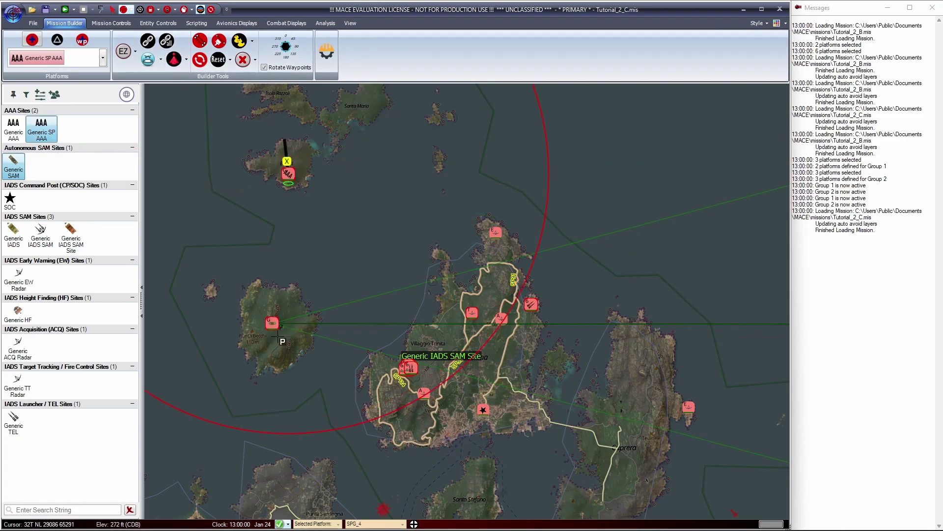
key("Escape")
Check the SOC, TT_20, acquisition radar, Spargi SAM and Budelli AAA sites one by one.
left_click(483, 409)
left_click(420, 394)
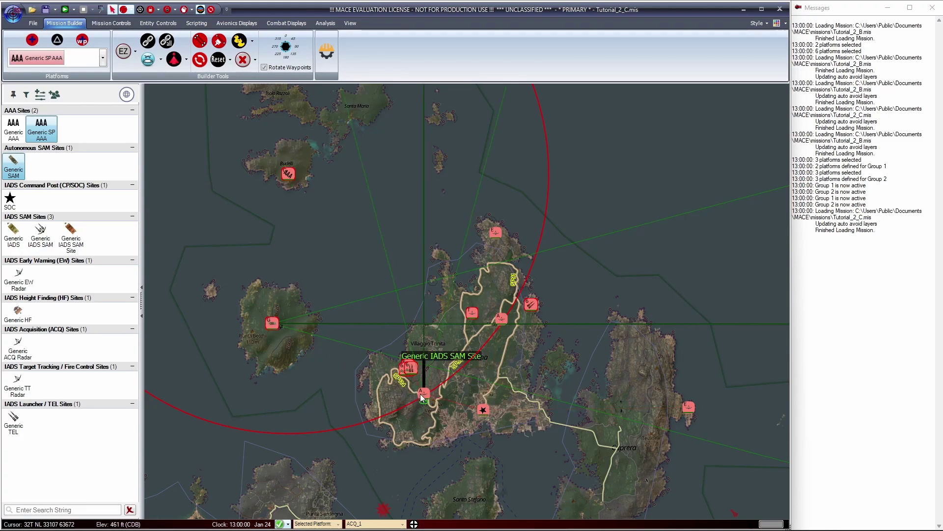
left_click(467, 307)
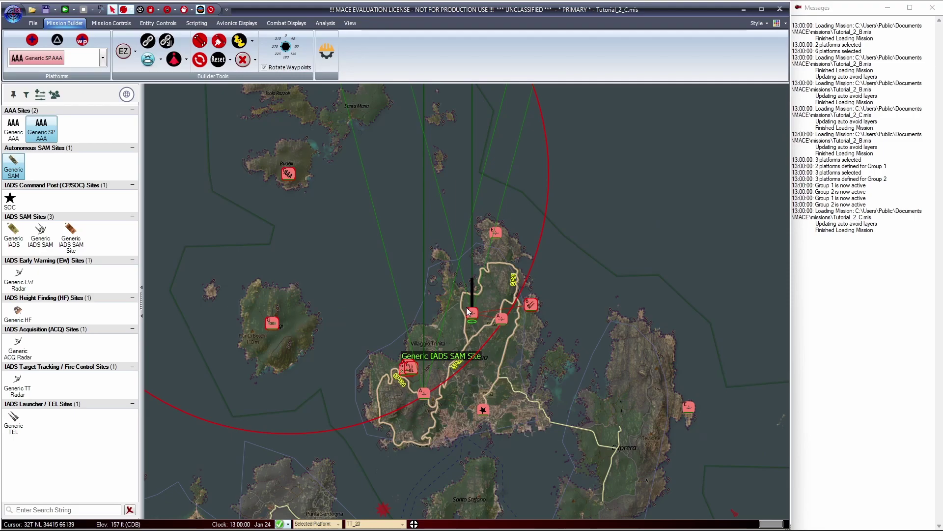
left_click(502, 320)
left_click(272, 324)
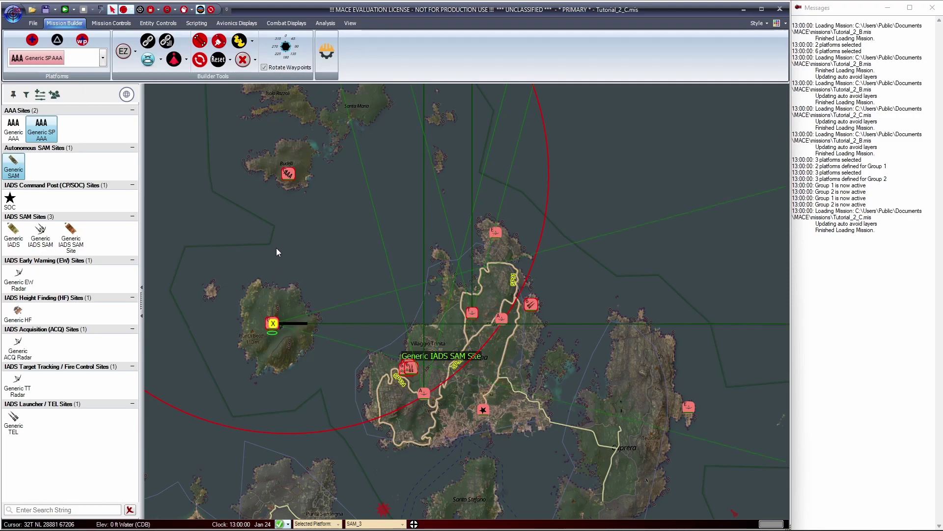
left_click(288, 175)
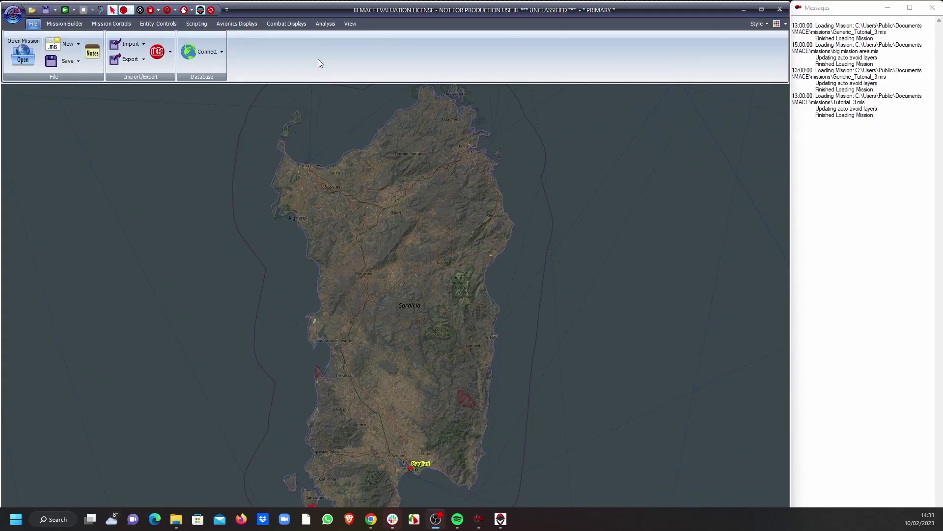
Open Tutorial_3.mis from the missions folder.
left_click(35, 49)
scroll(173, 123, "down", 10)
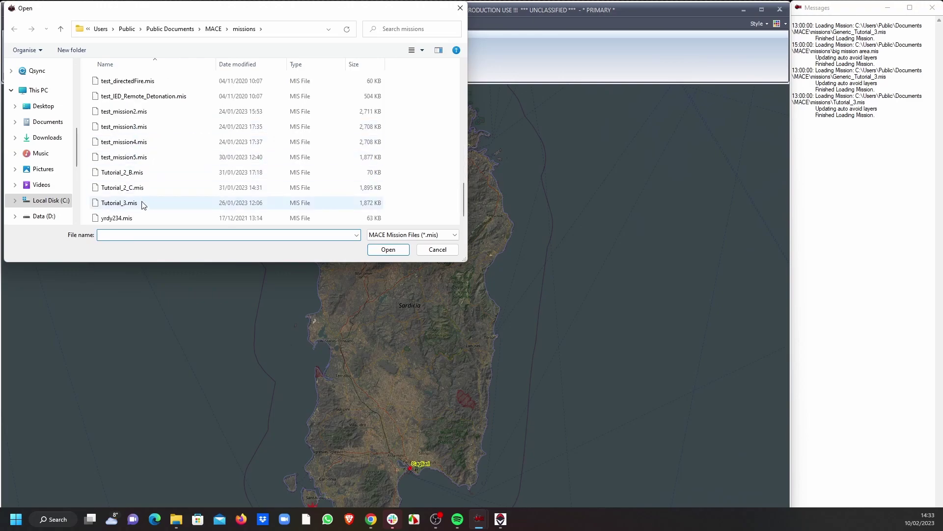
left_click(163, 202)
left_click(387, 249)
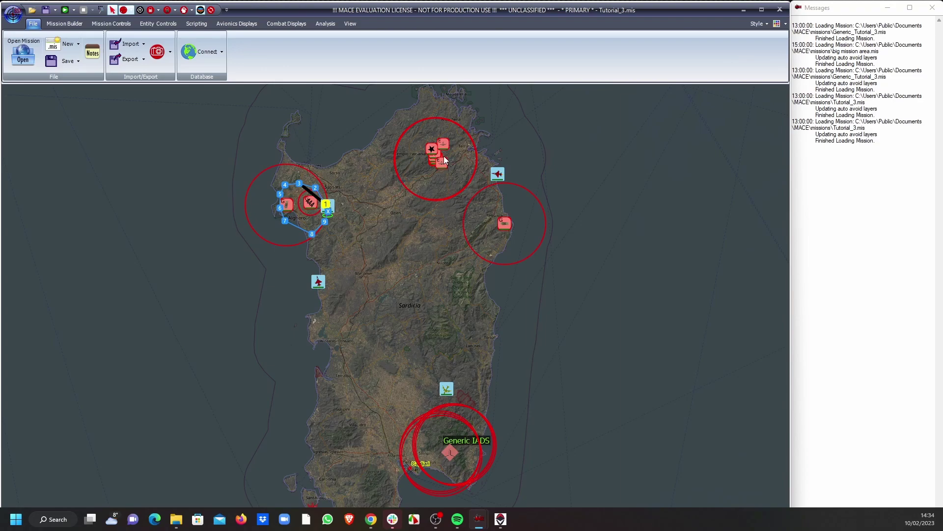
scroll(444, 158, "up", 3)
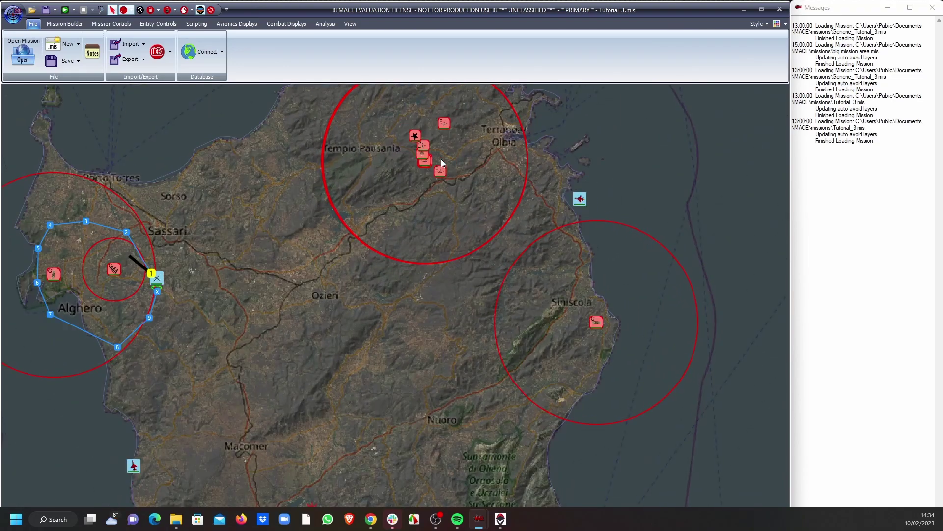